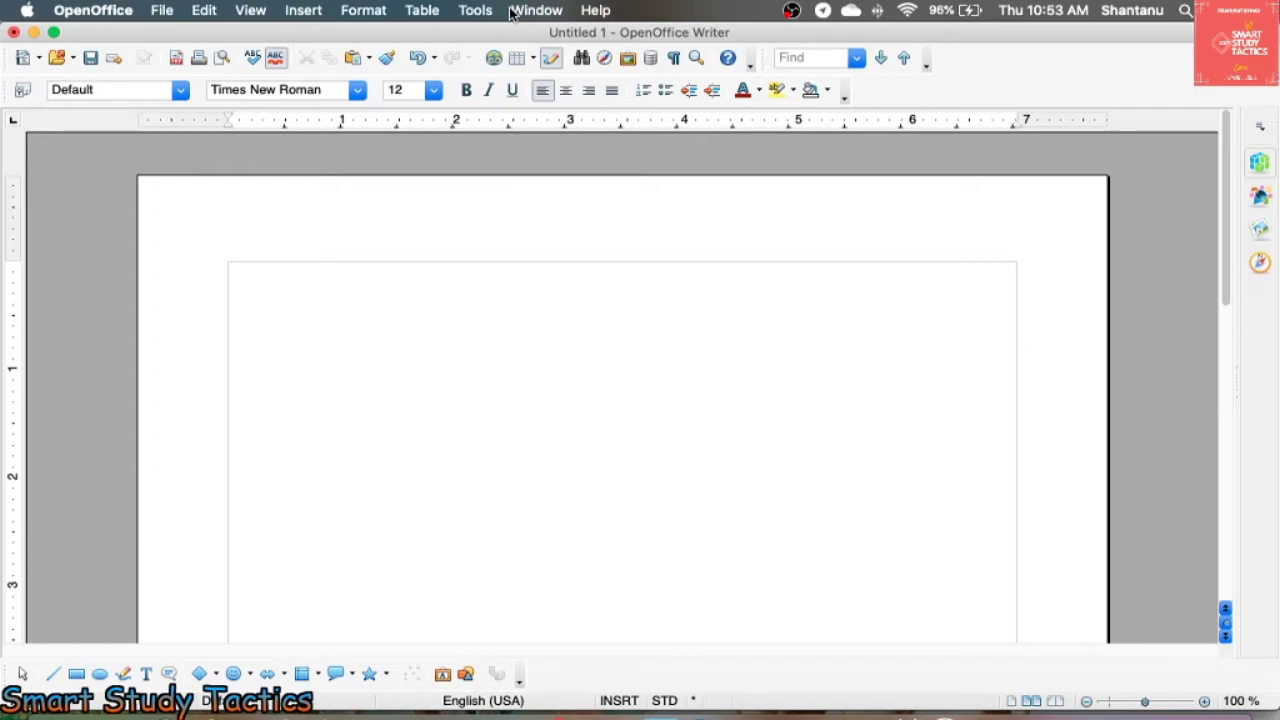
Create a new blank text document and minimize its window.
click(161, 10)
mouse_move(228, 37)
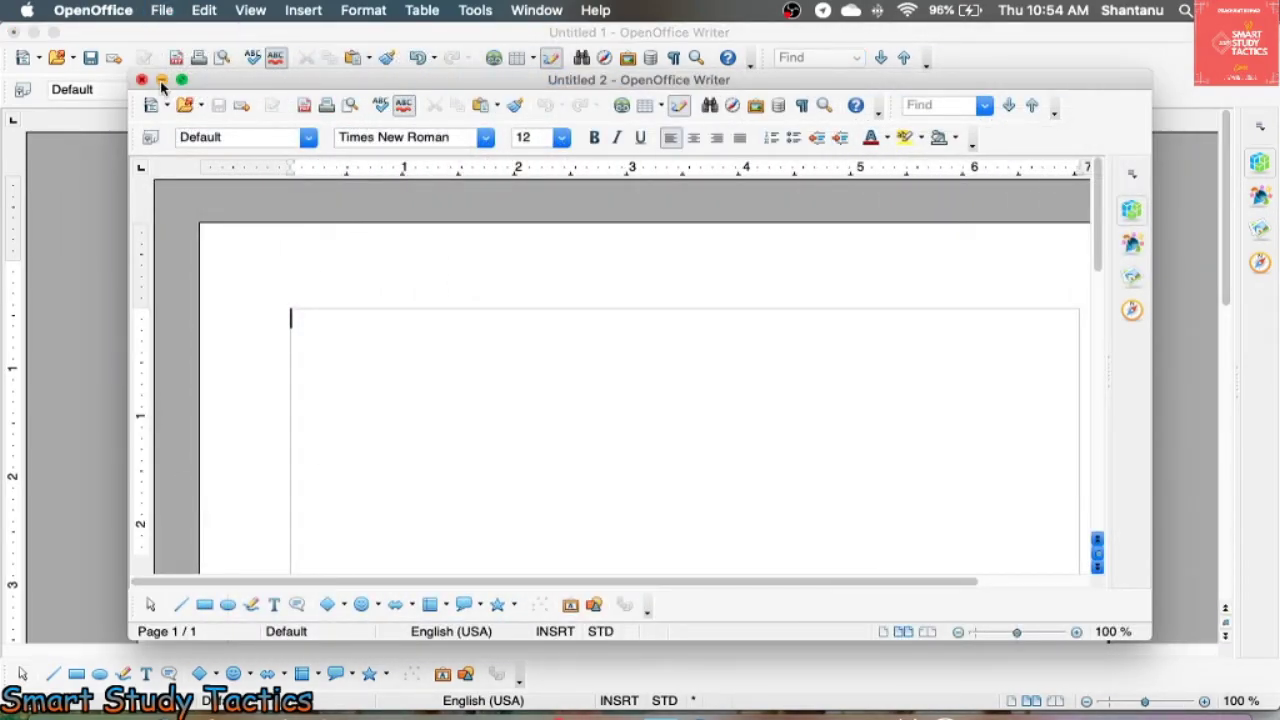
click(162, 82)
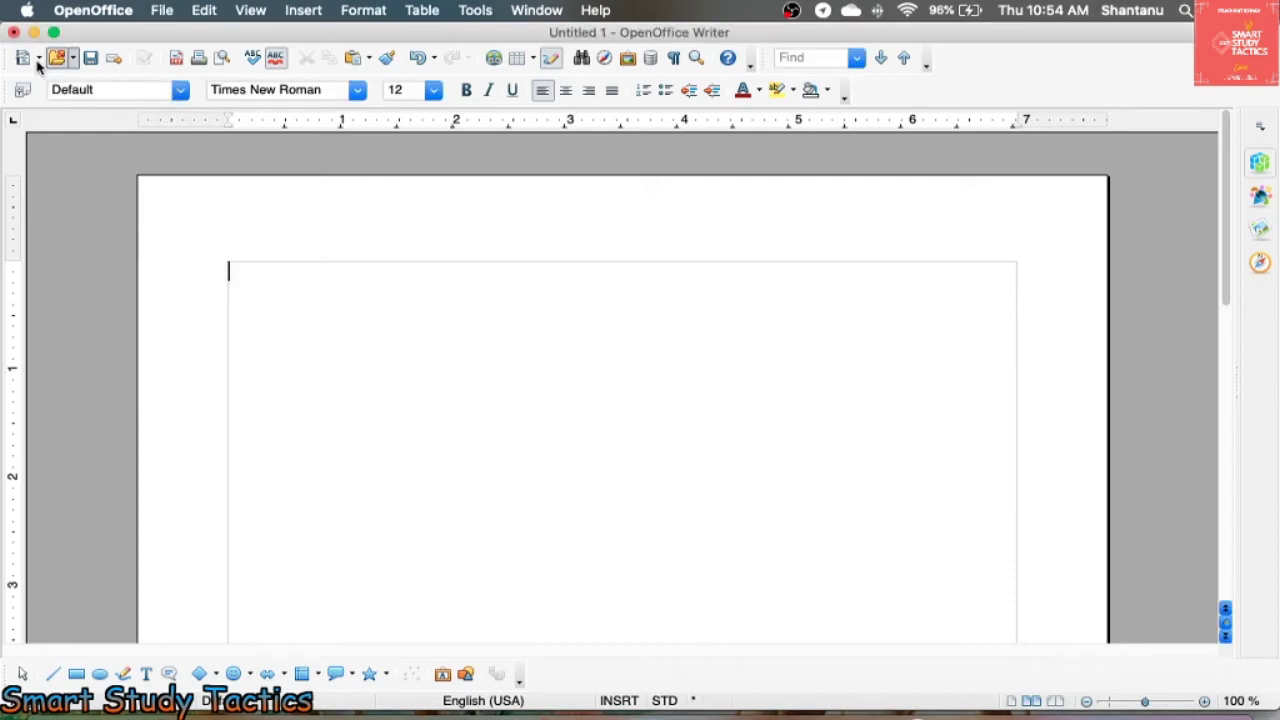
Browse the files in the Class X folder as if to open one, and dismiss the file chooser without opening anything.
click(162, 12)
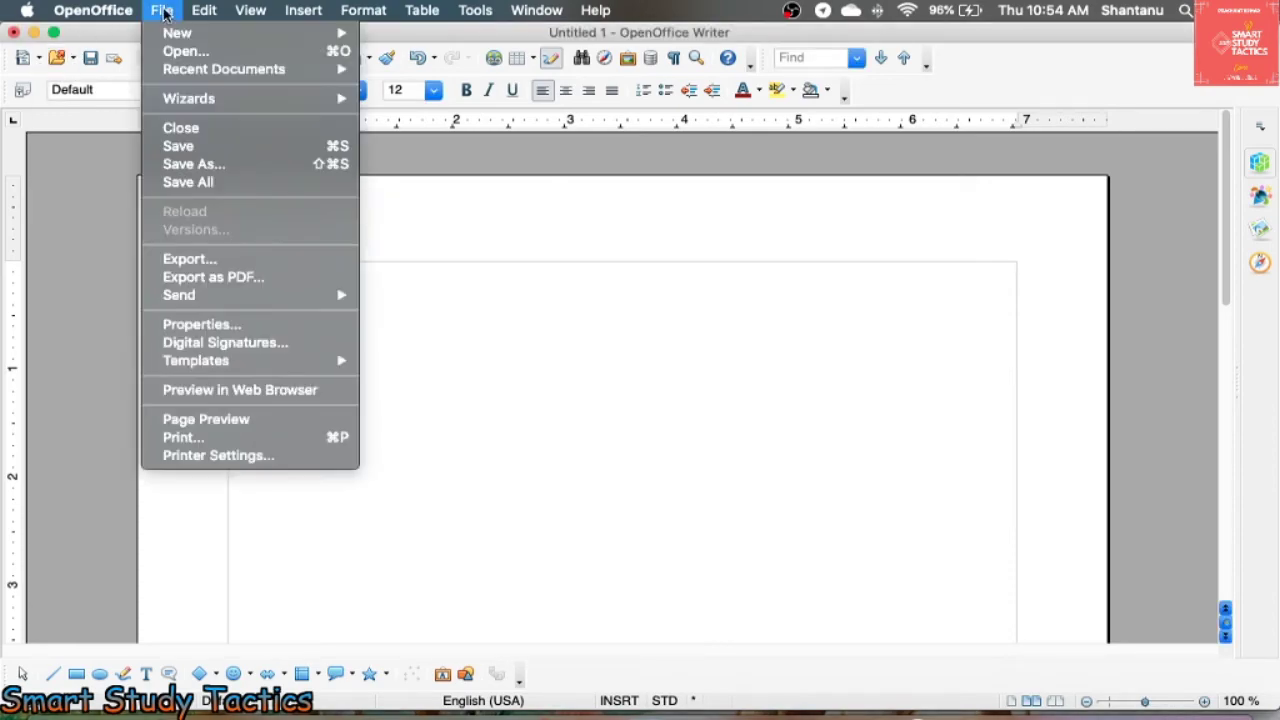
click(203, 52)
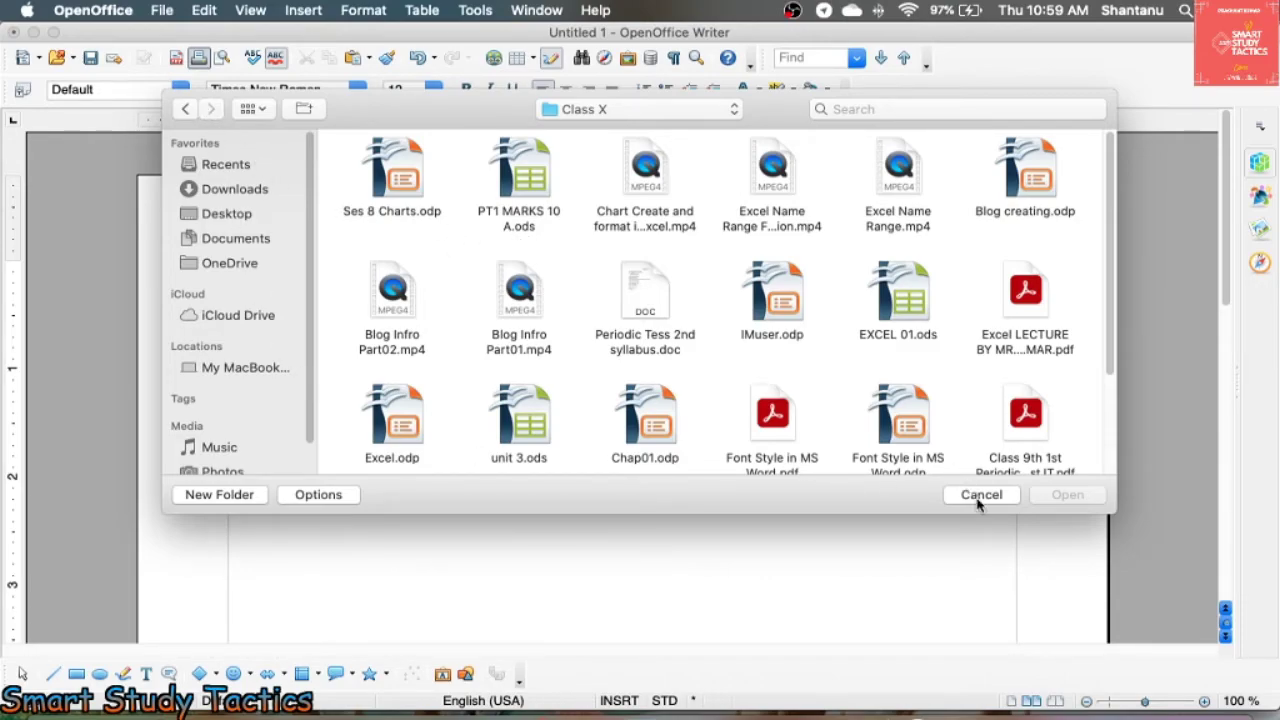
scroll(615, 400, down, 2)
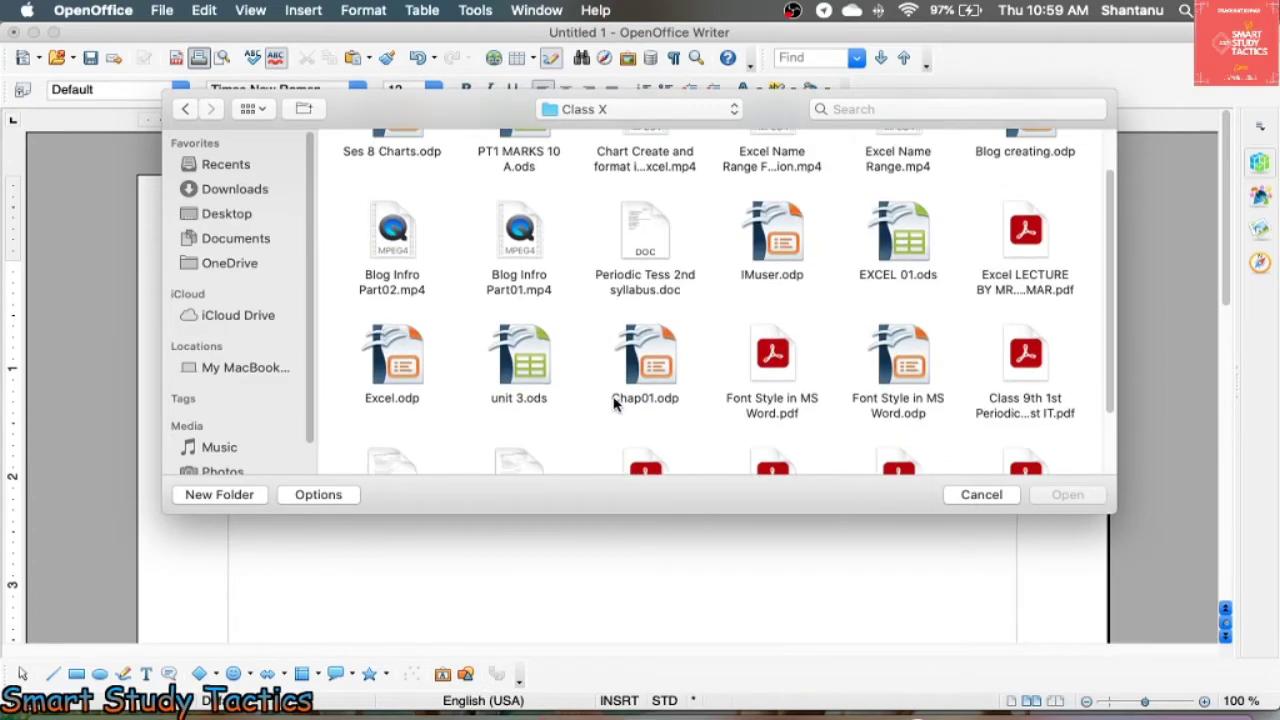
scroll(615, 402, down, 2)
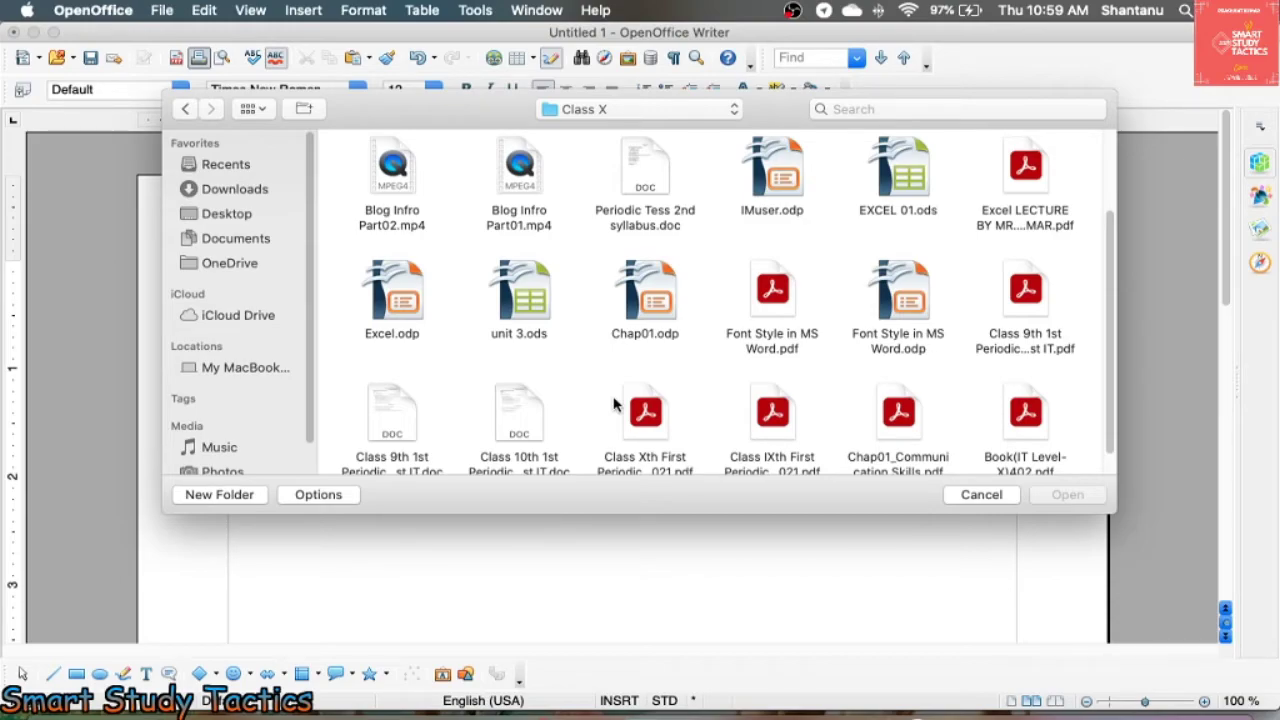
scroll(338, 260, up, 2)
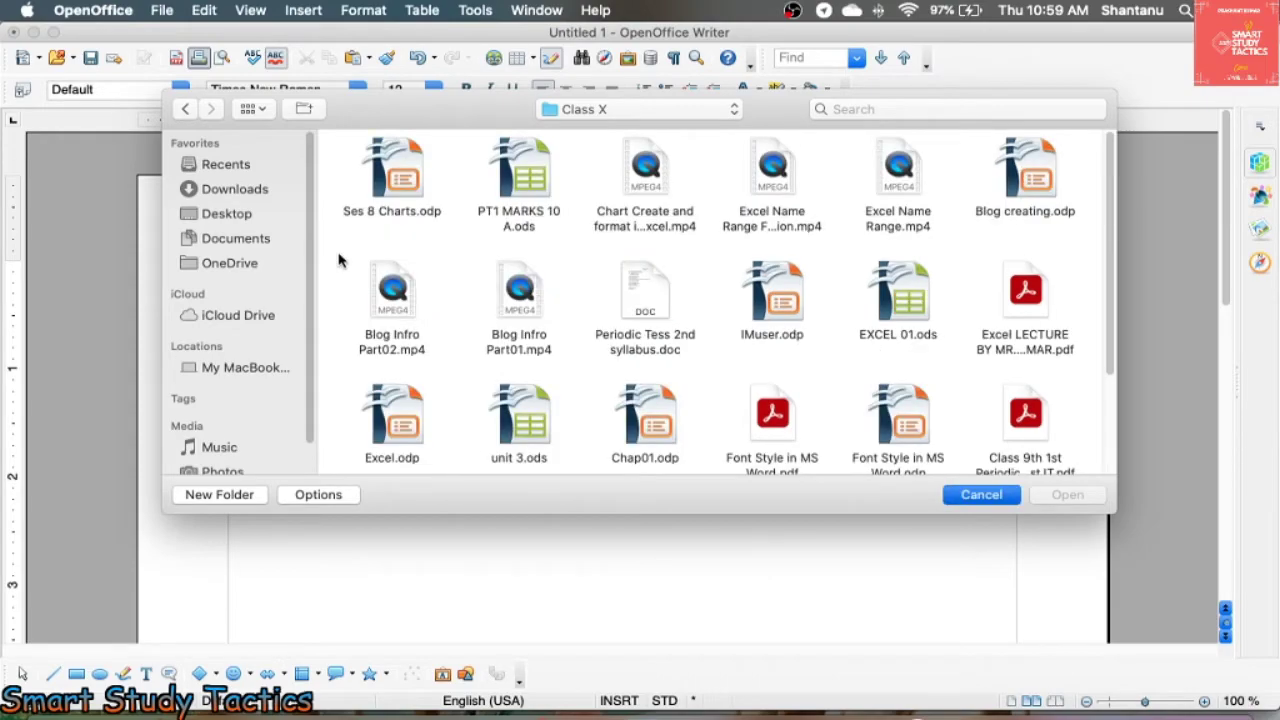
key(Escape)
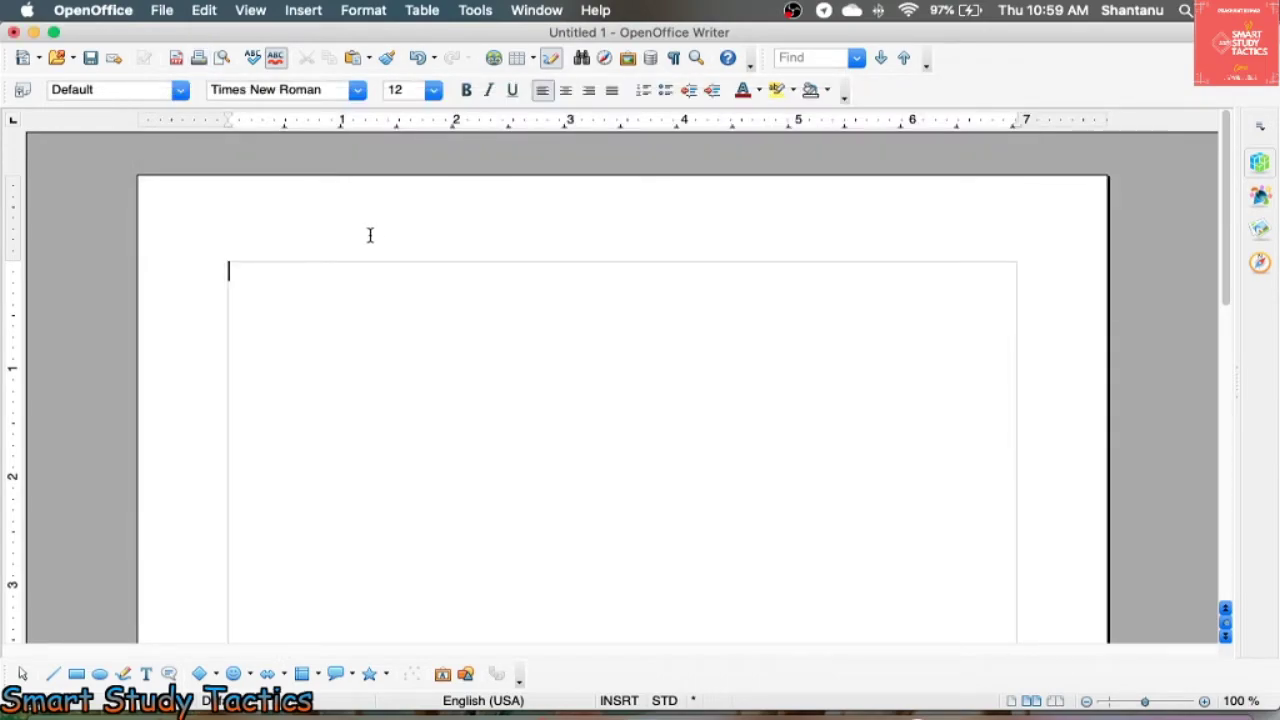
Open the recent document Daily lesson plan.odt, look through its earlier entries, and minimize its window.
click(161, 10)
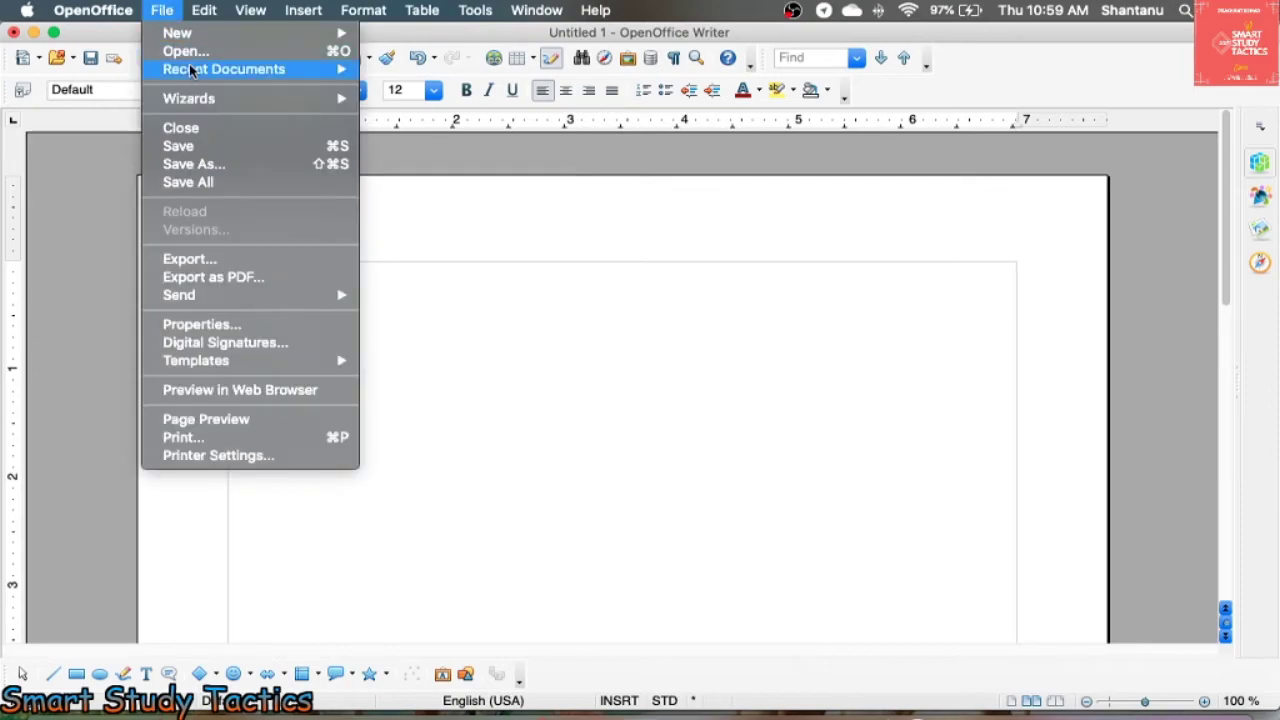
mouse_move(189, 66)
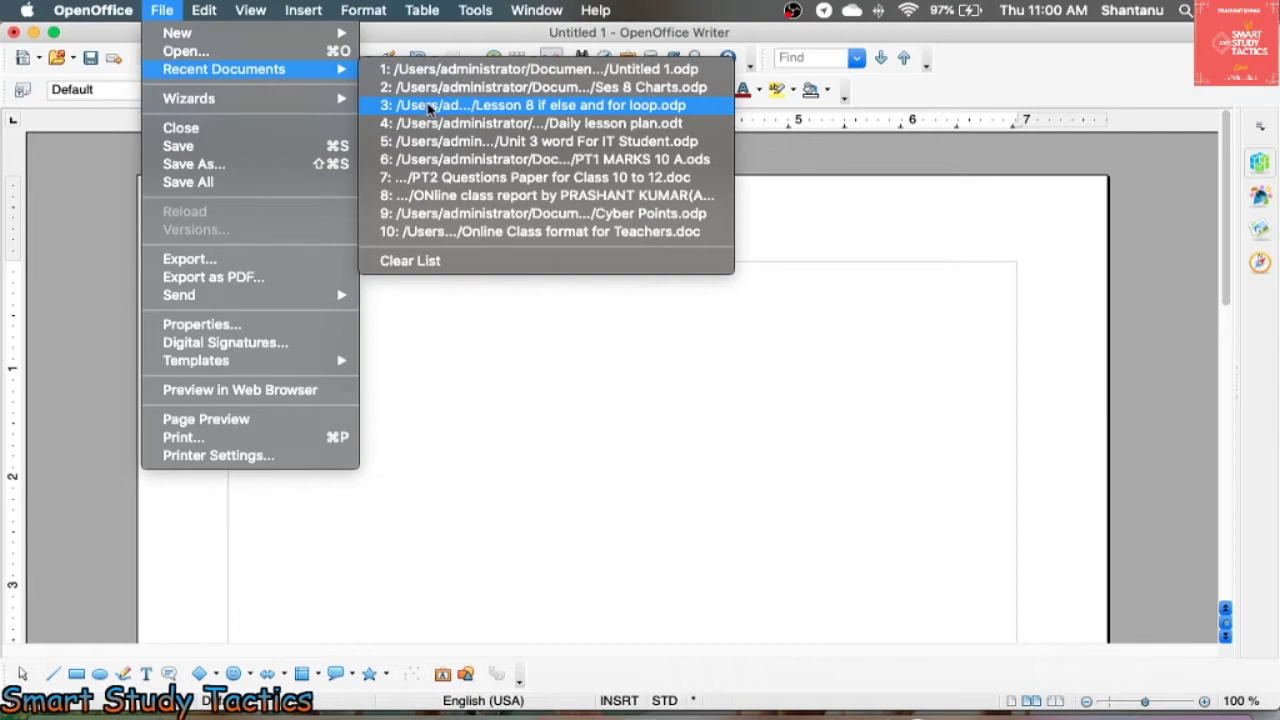
click(570, 124)
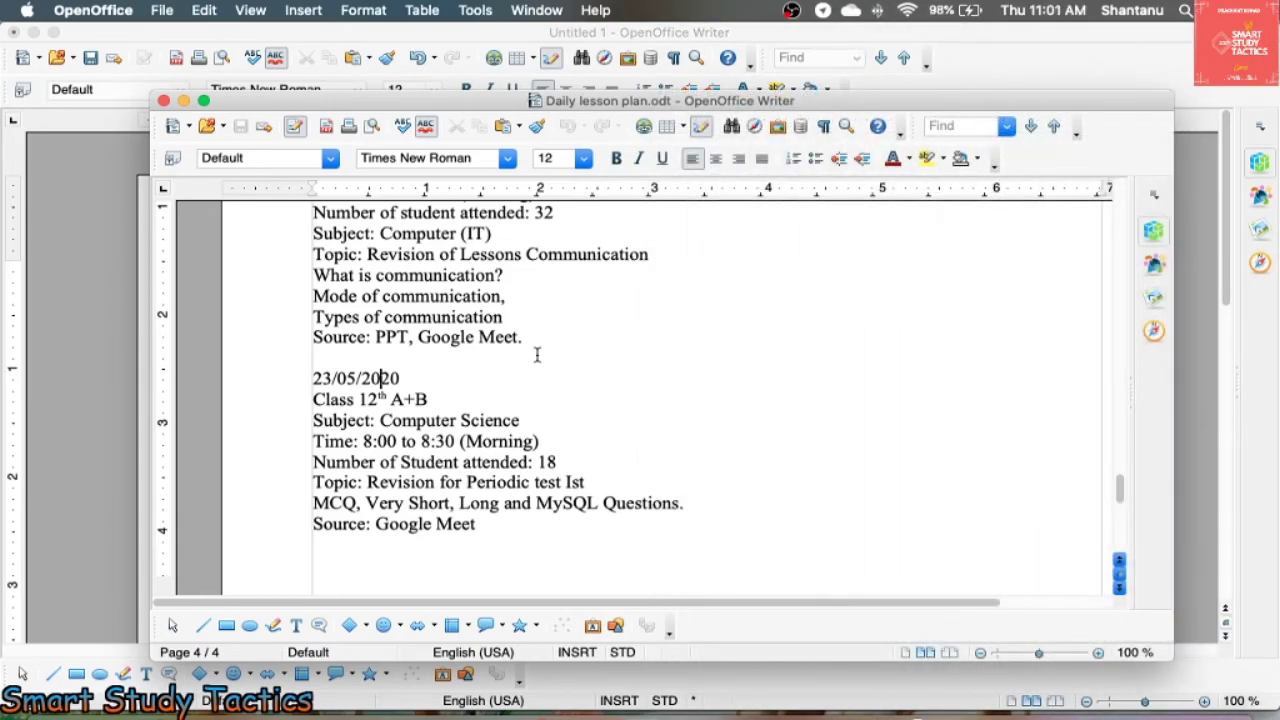
scroll(537, 355, up, 5)
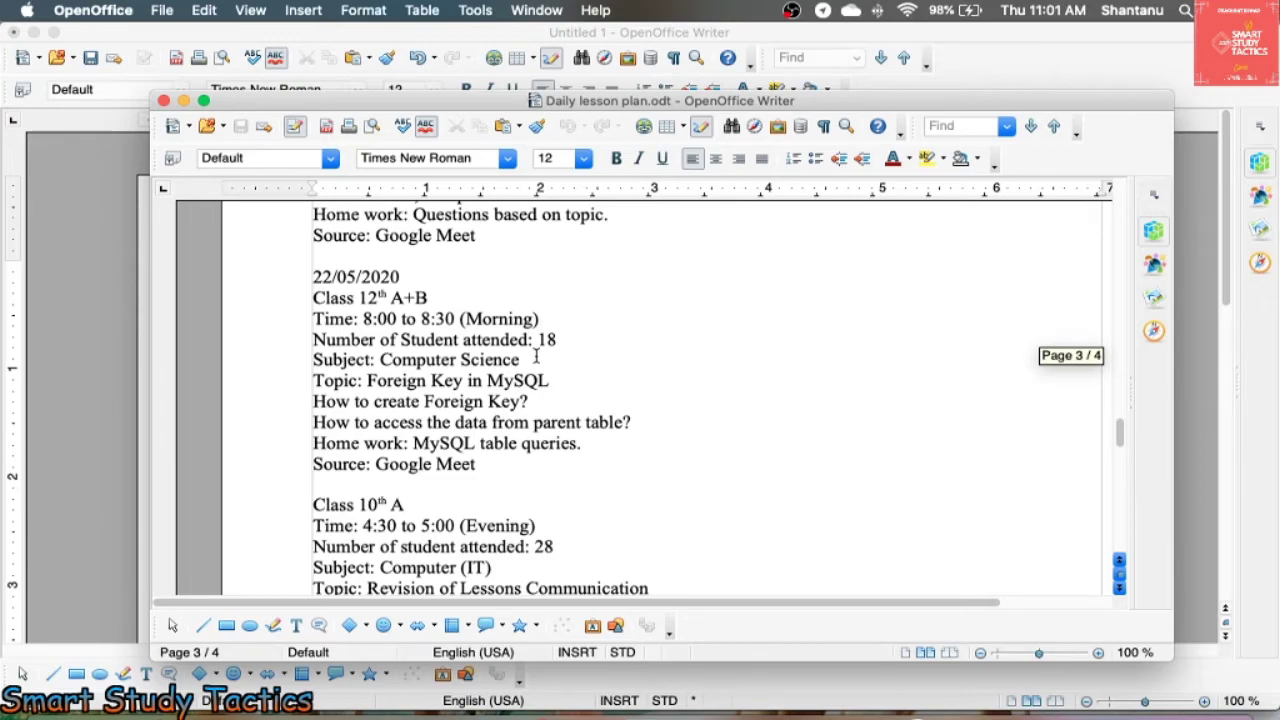
key(super+m)
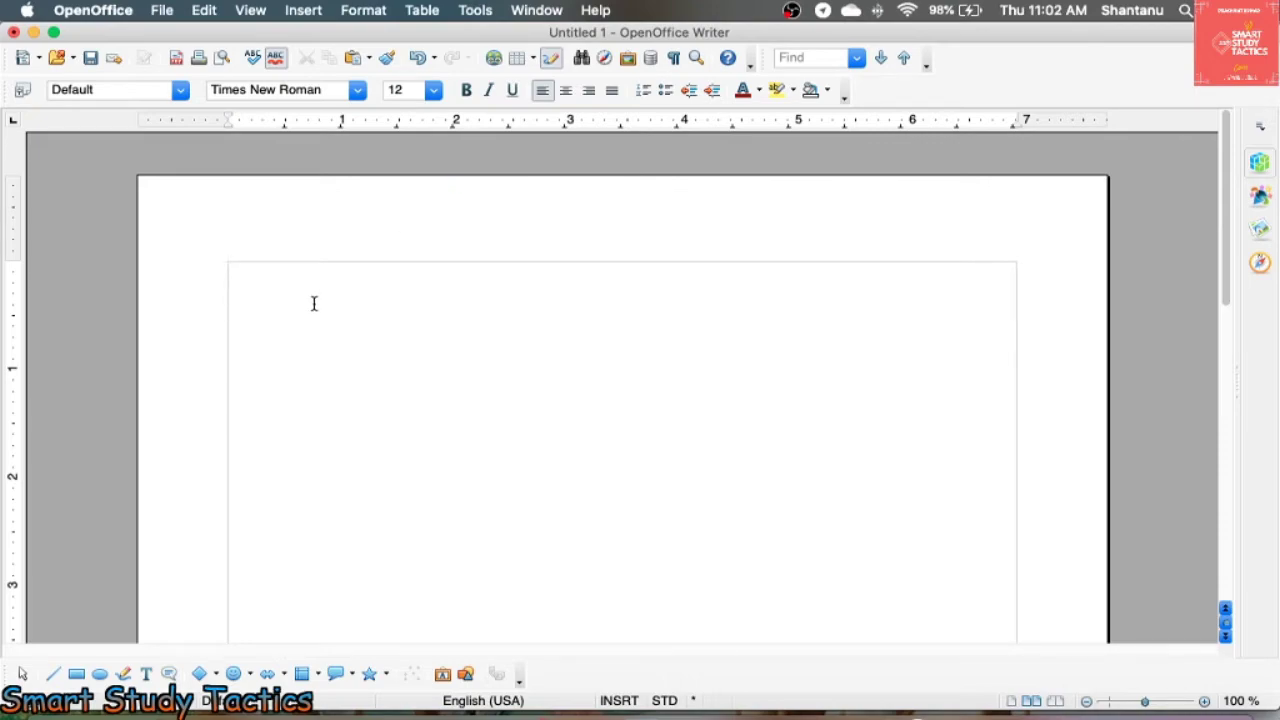
click(158, 12)
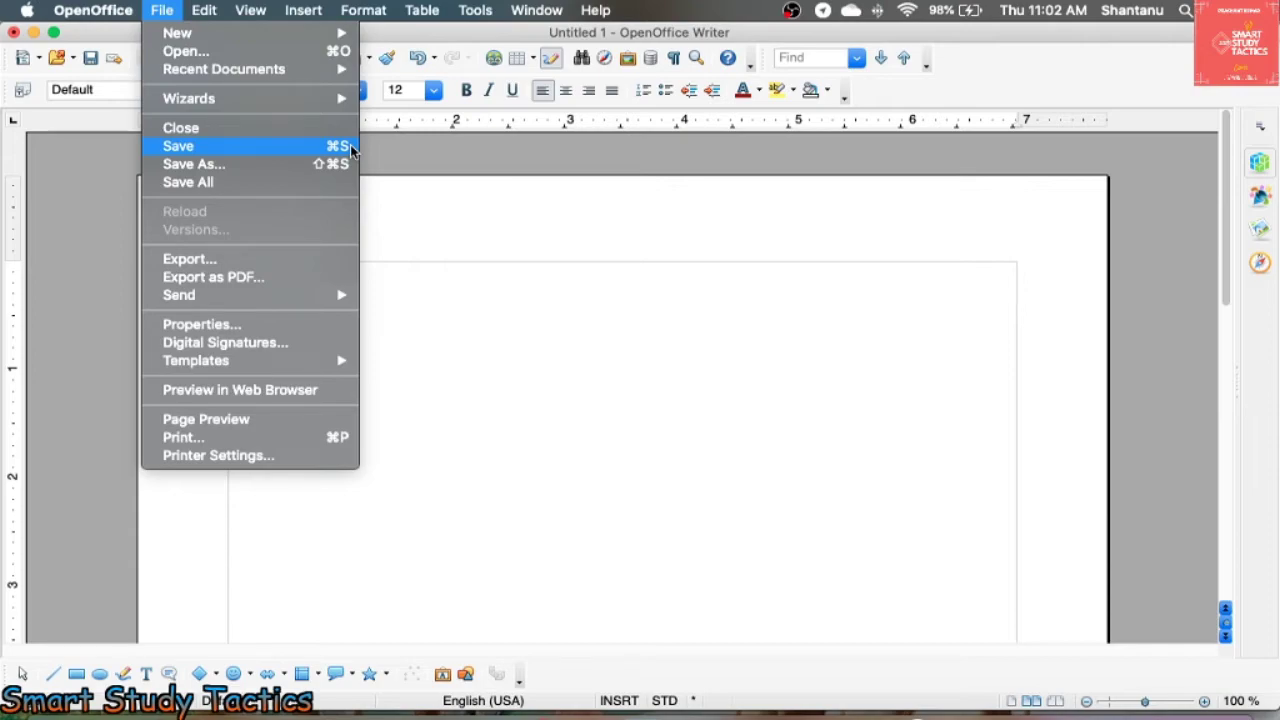
click(359, 220)
drag(285, 272, 203, 274)
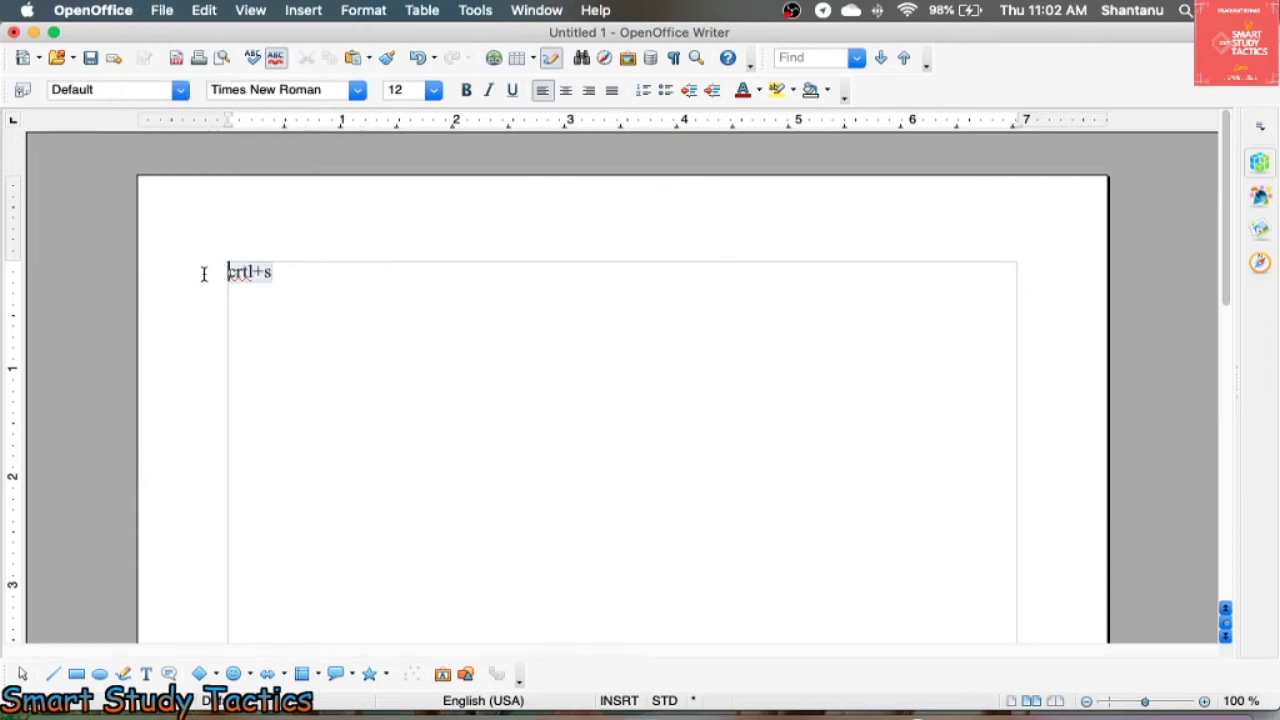
key(BackSpace)
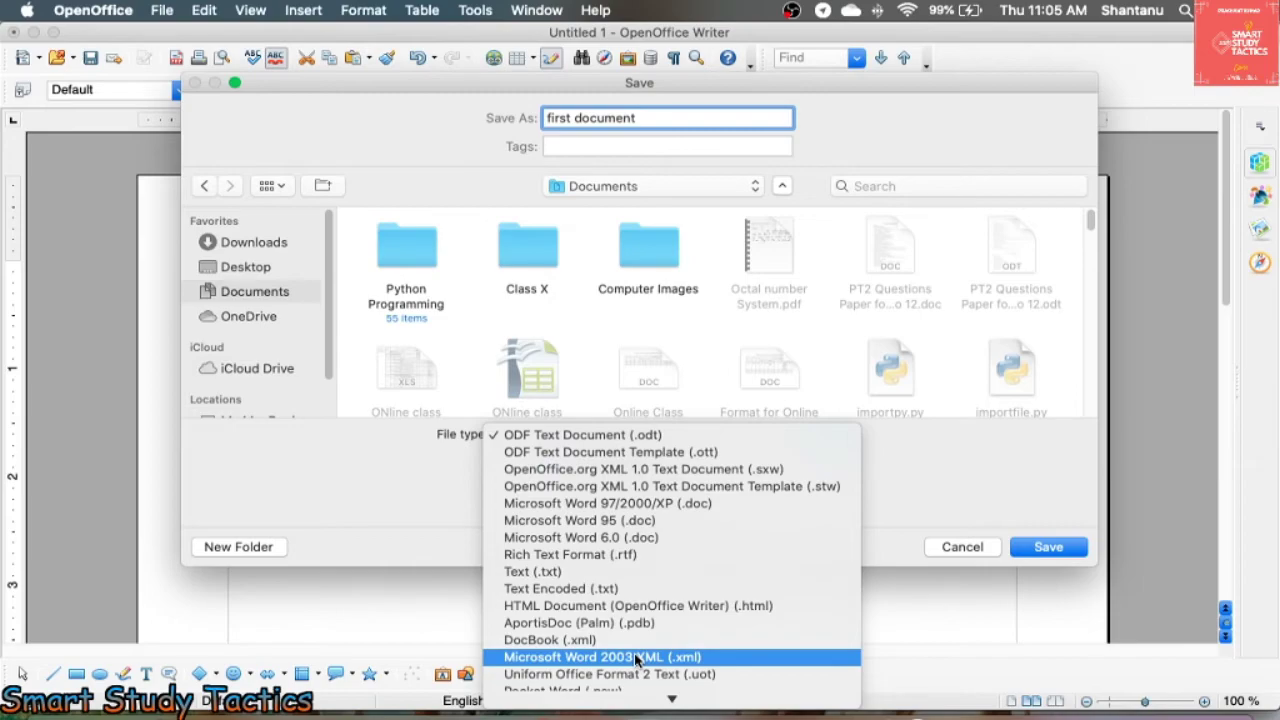
Save the blank document as "first document" in the Documents folder in ODF Text Document (.odt) format.
click(1040, 548)
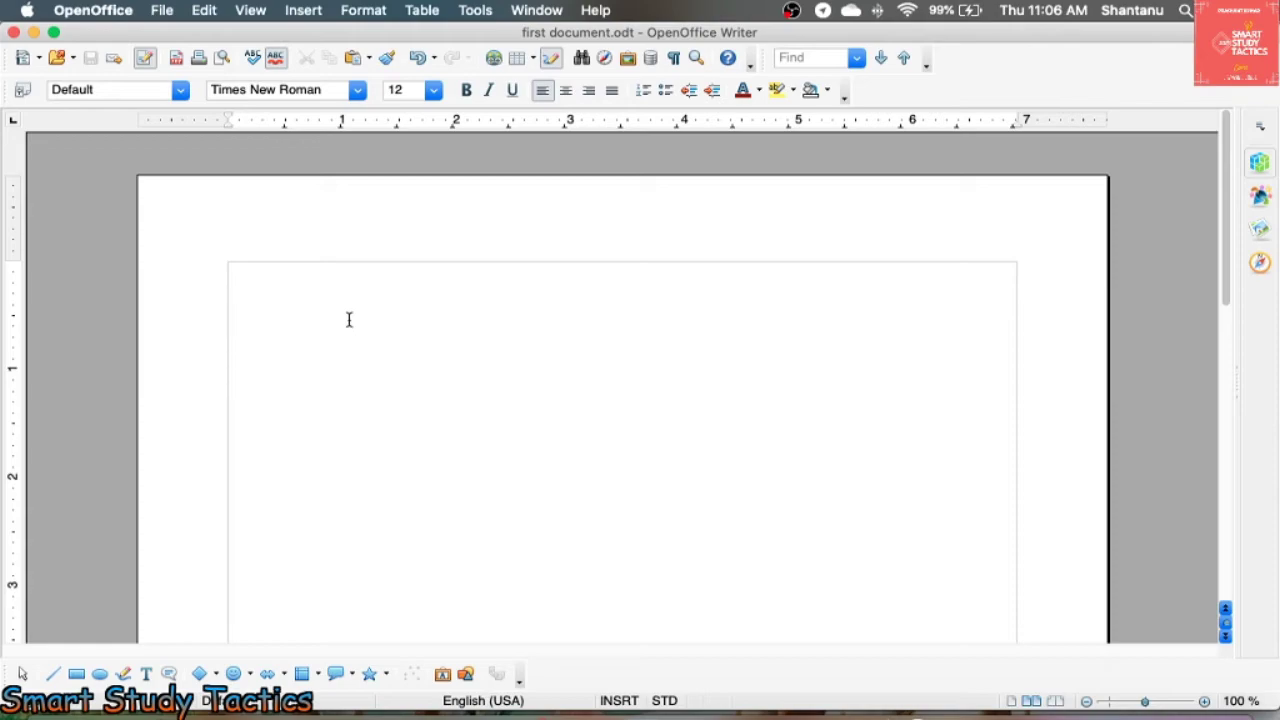
click(161, 10)
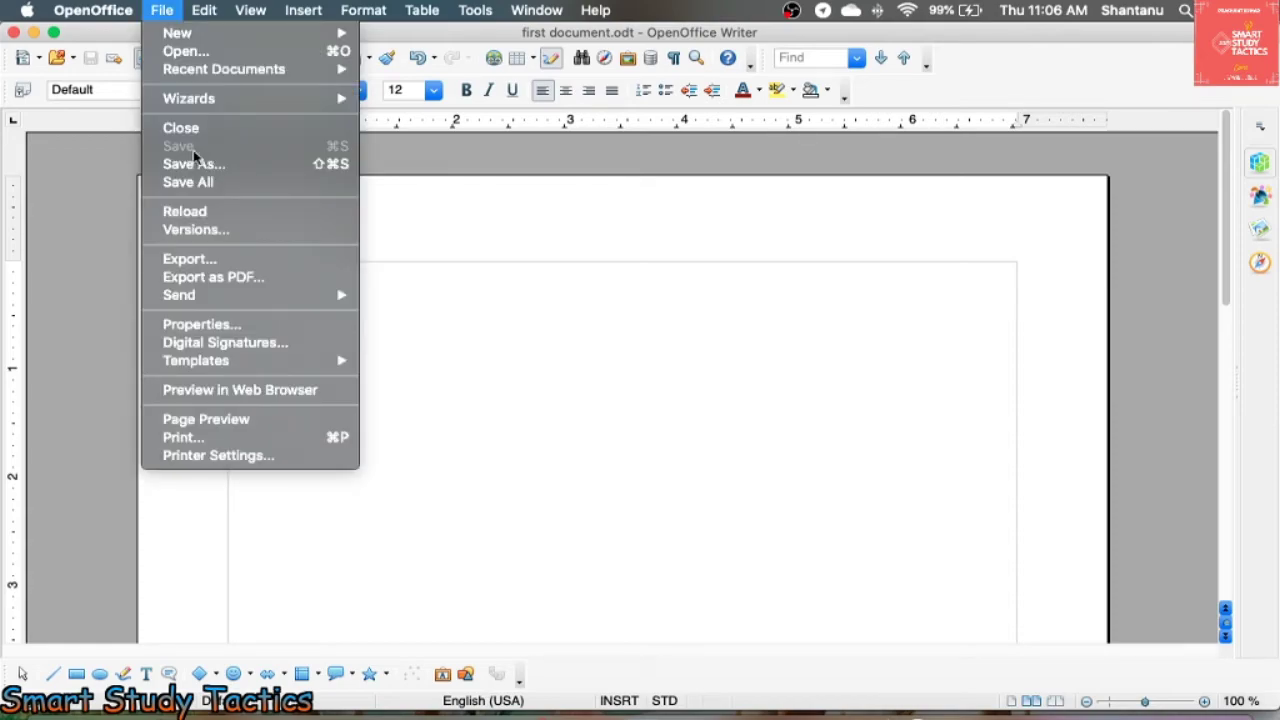
click(451, 309)
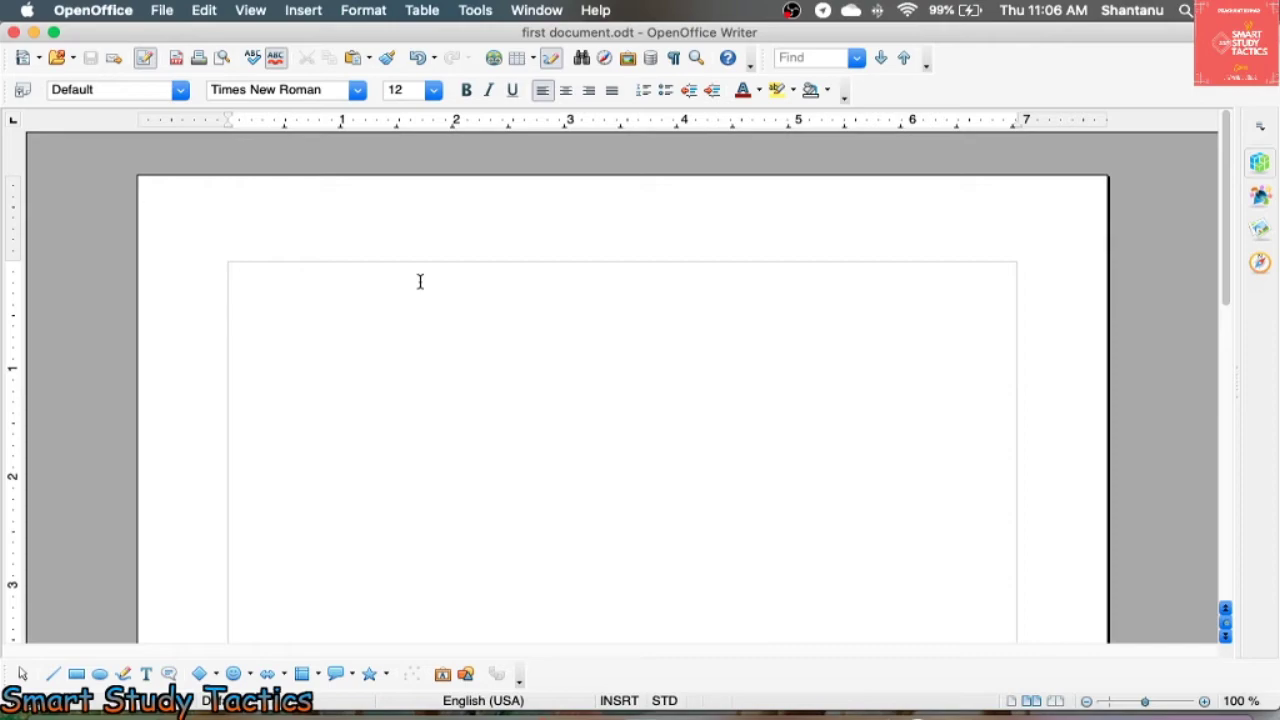
Write a paragraph from "Dear students wer are going to learn open office today." through "It's freeley available." about downloading open source software, and save the document.
text(Dear students wer are going to learn open office today. This is an open source software that you can download form Internet. It's freeley available.)
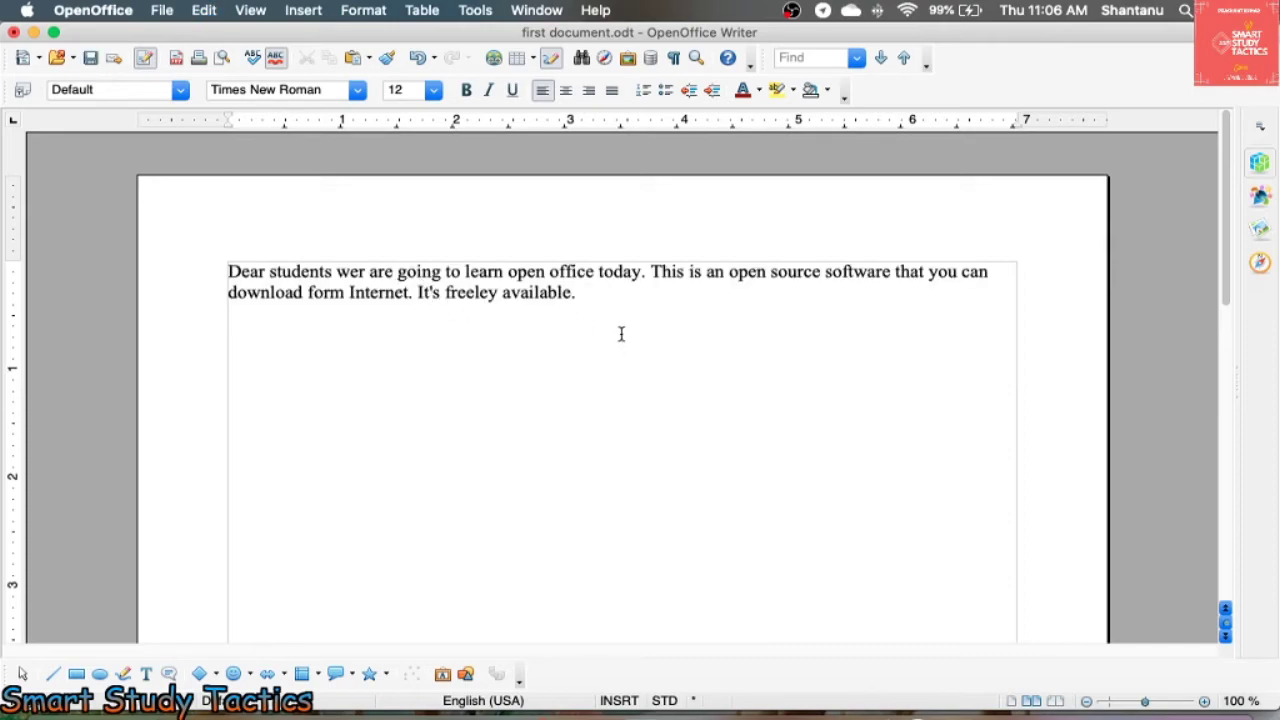
click(162, 11)
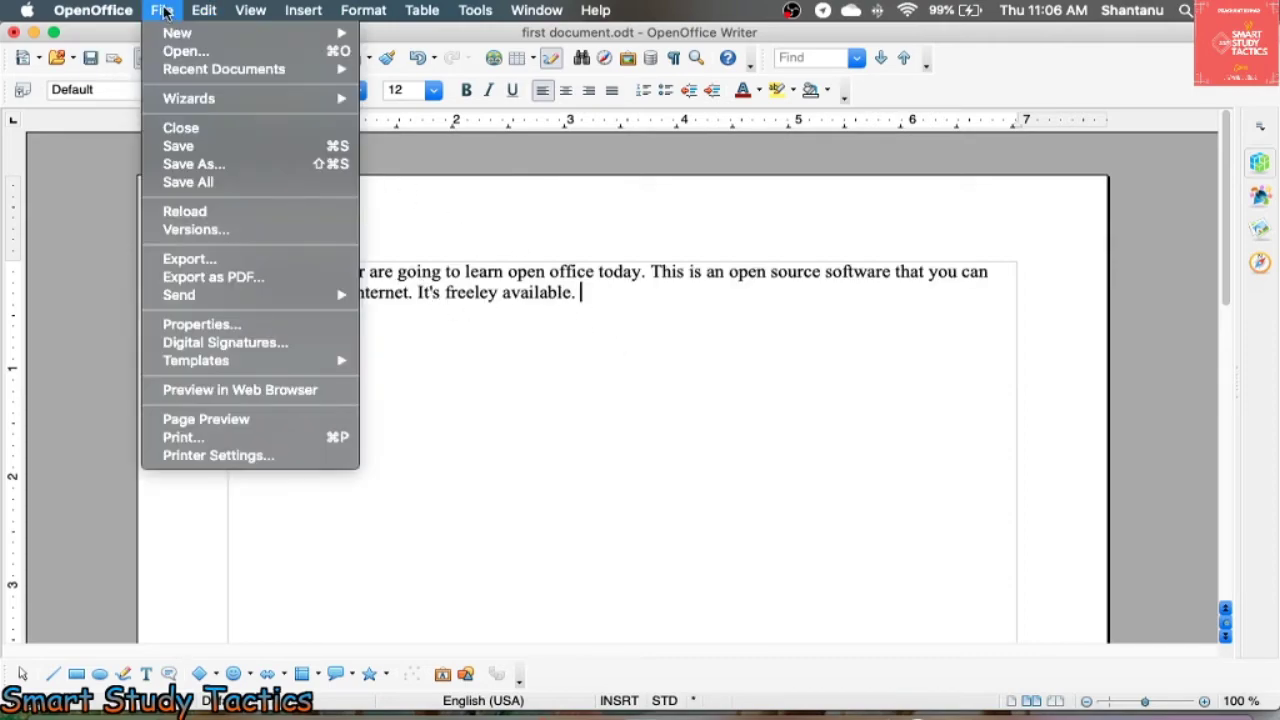
click(792, 314)
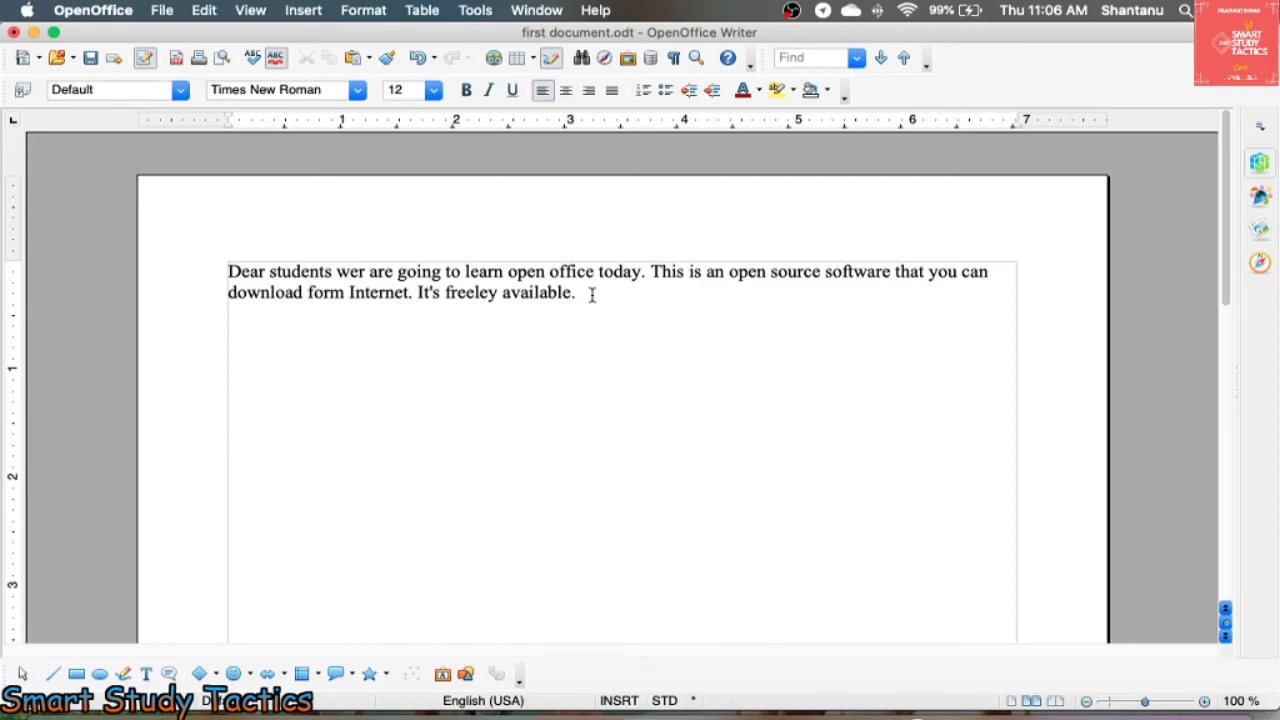
key(ctrl+s)
Try to save a copy of the document in the Computer Images folder, and cancel the save.
click(171, 20)
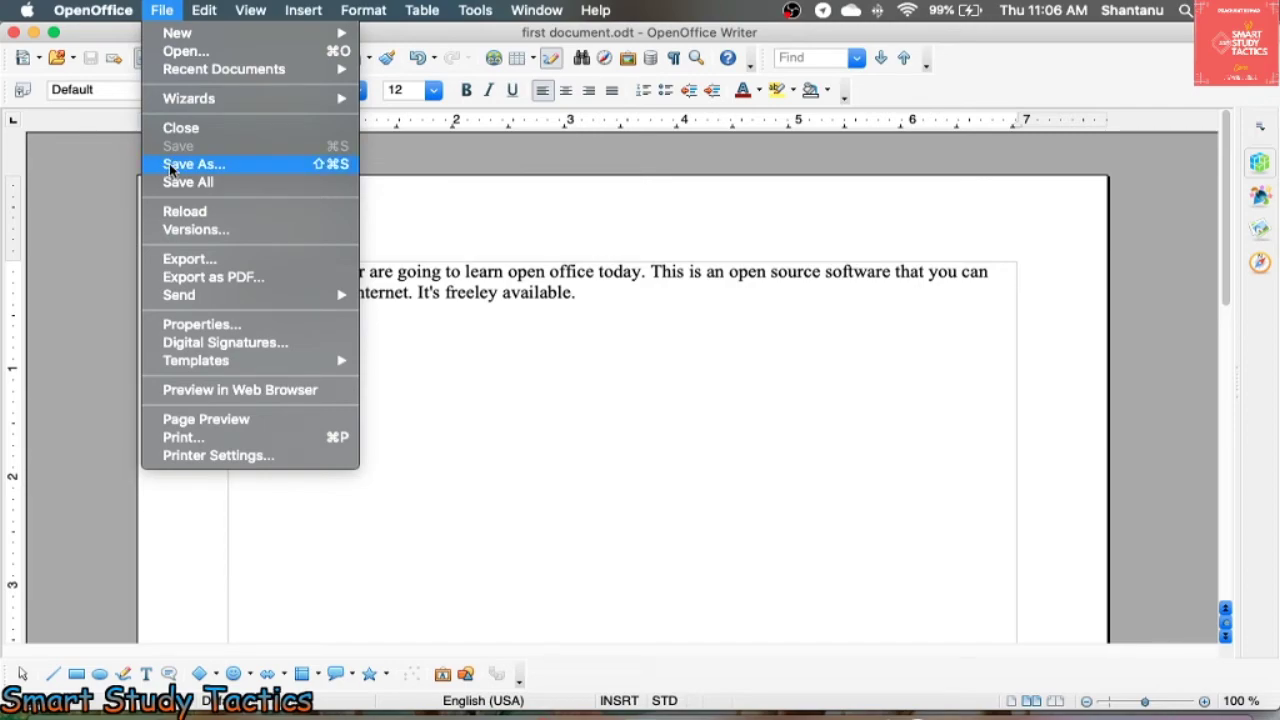
click(451, 271)
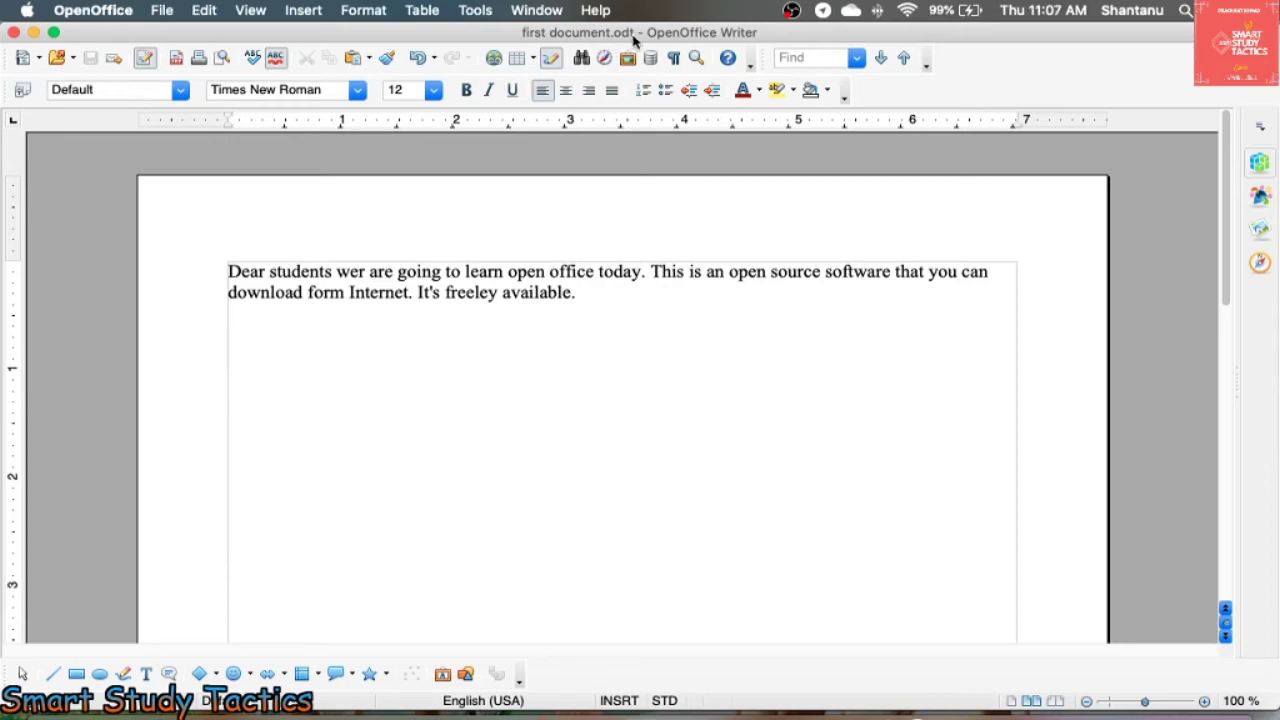
click(162, 10)
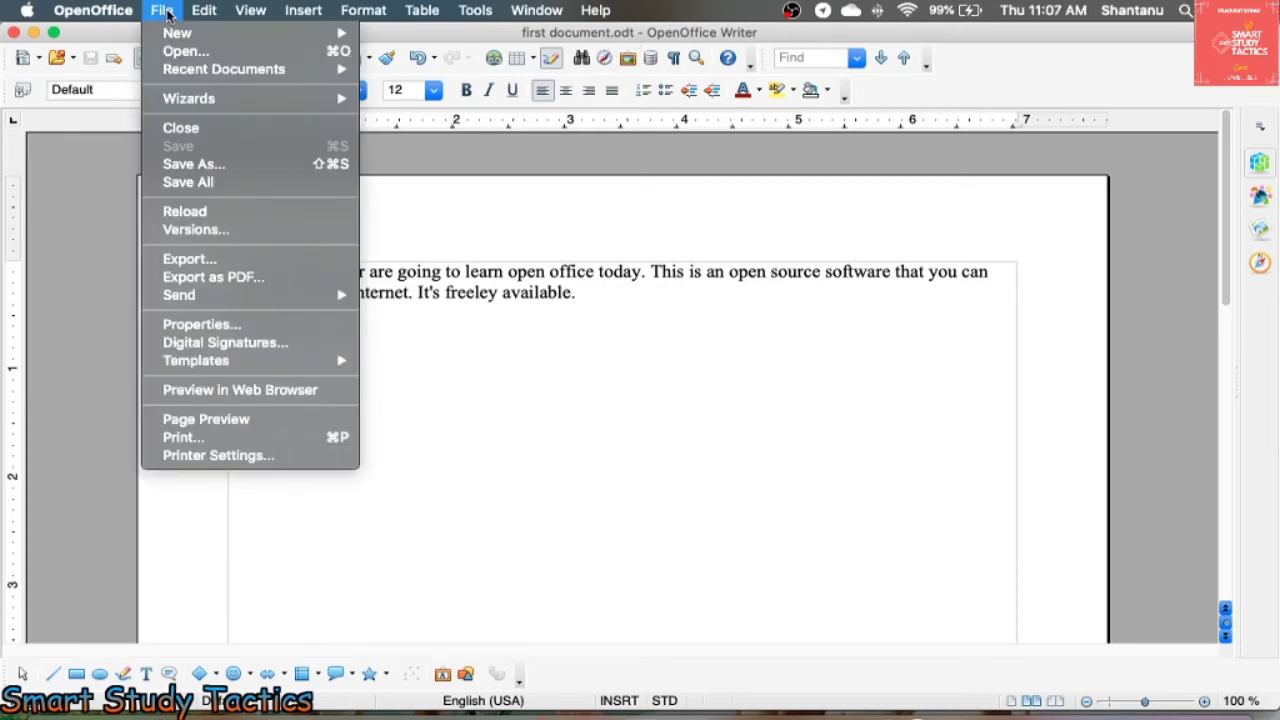
click(194, 166)
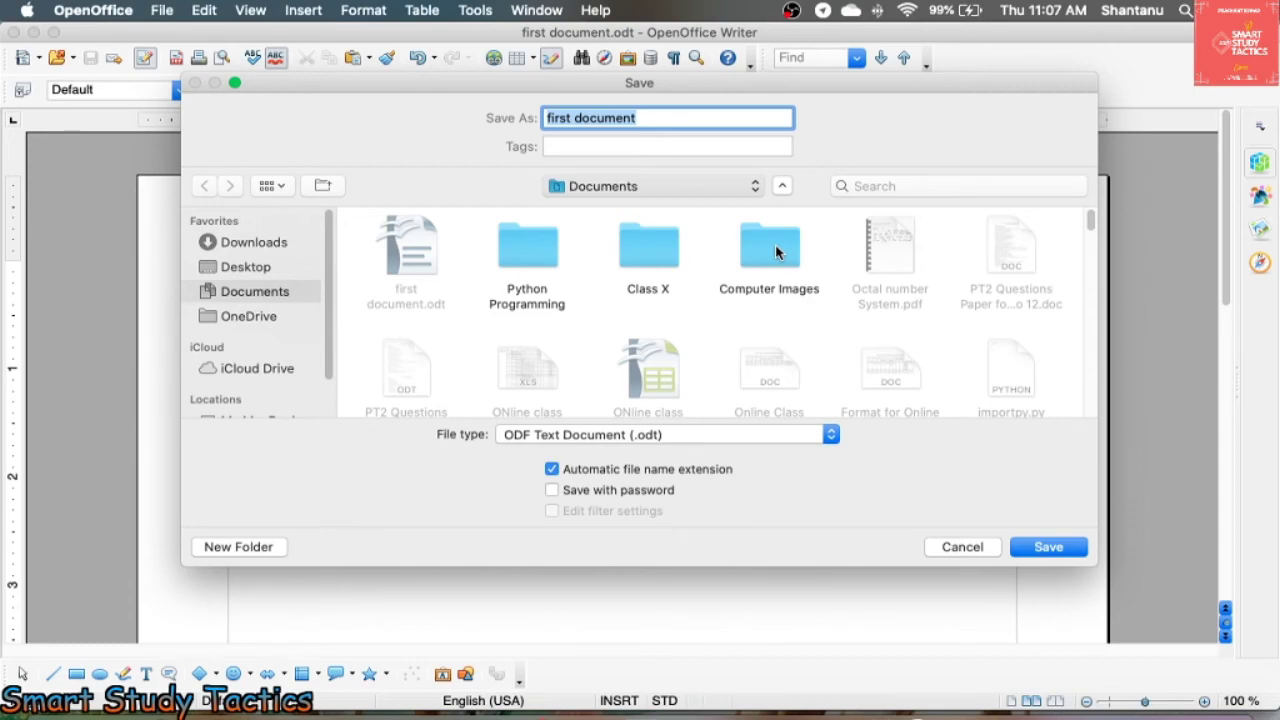
double_click(777, 252)
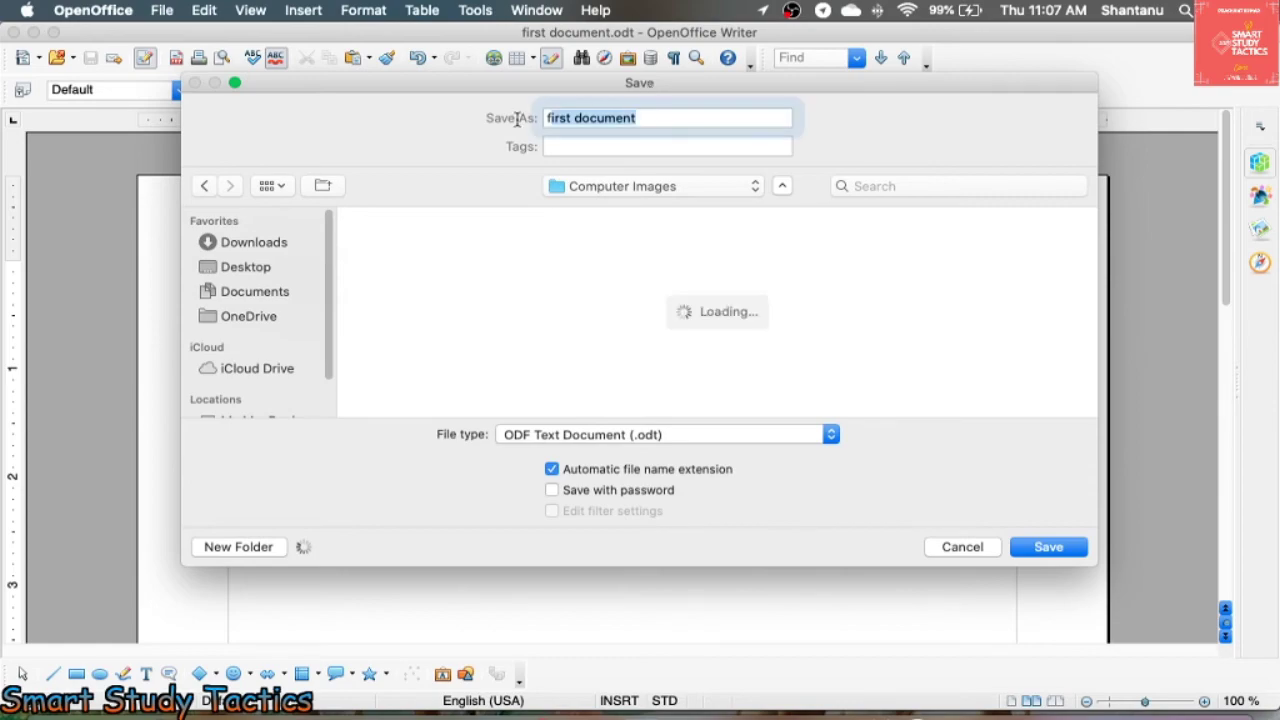
click(963, 550)
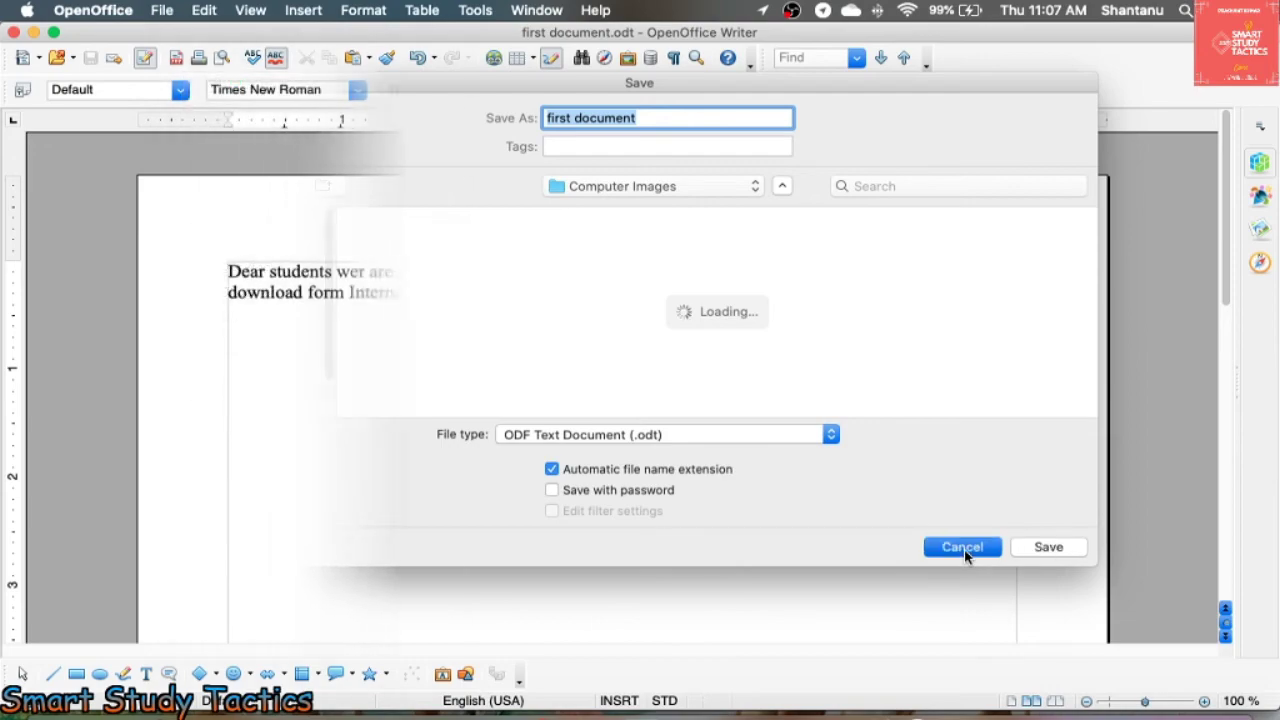
Preview the document's page as it would print, and close the preview.
click(162, 12)
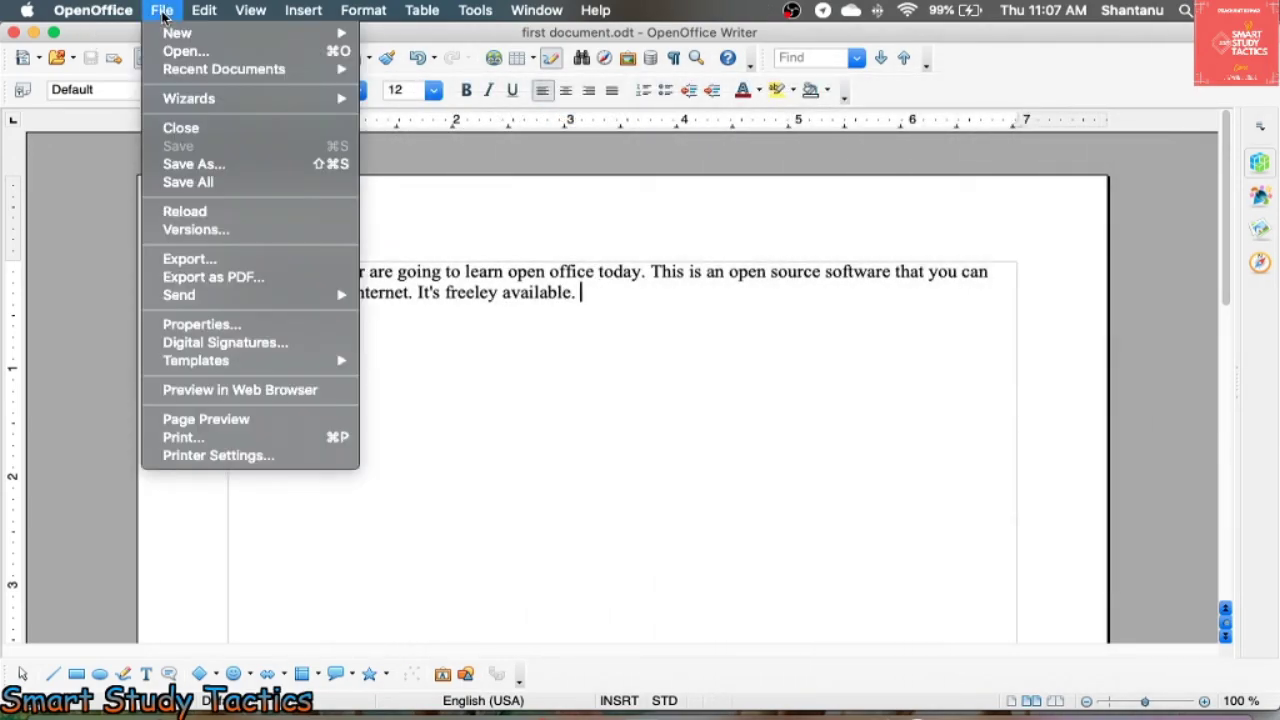
click(206, 419)
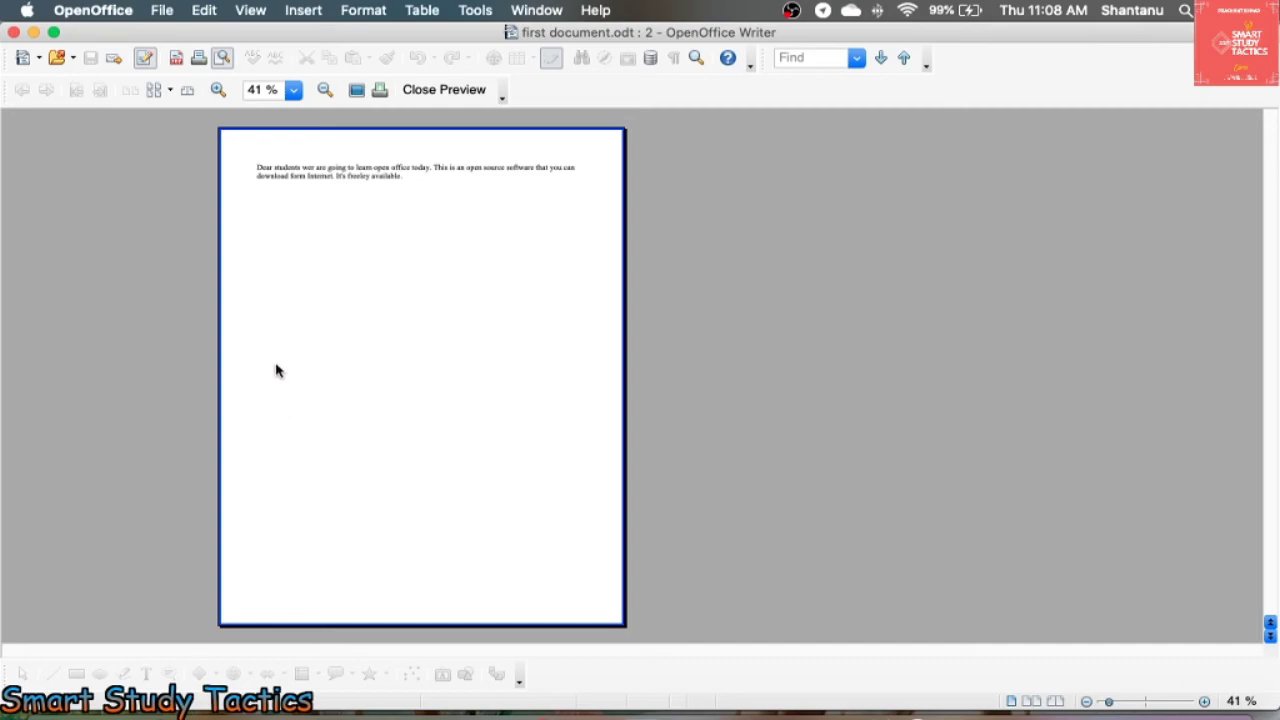
click(467, 94)
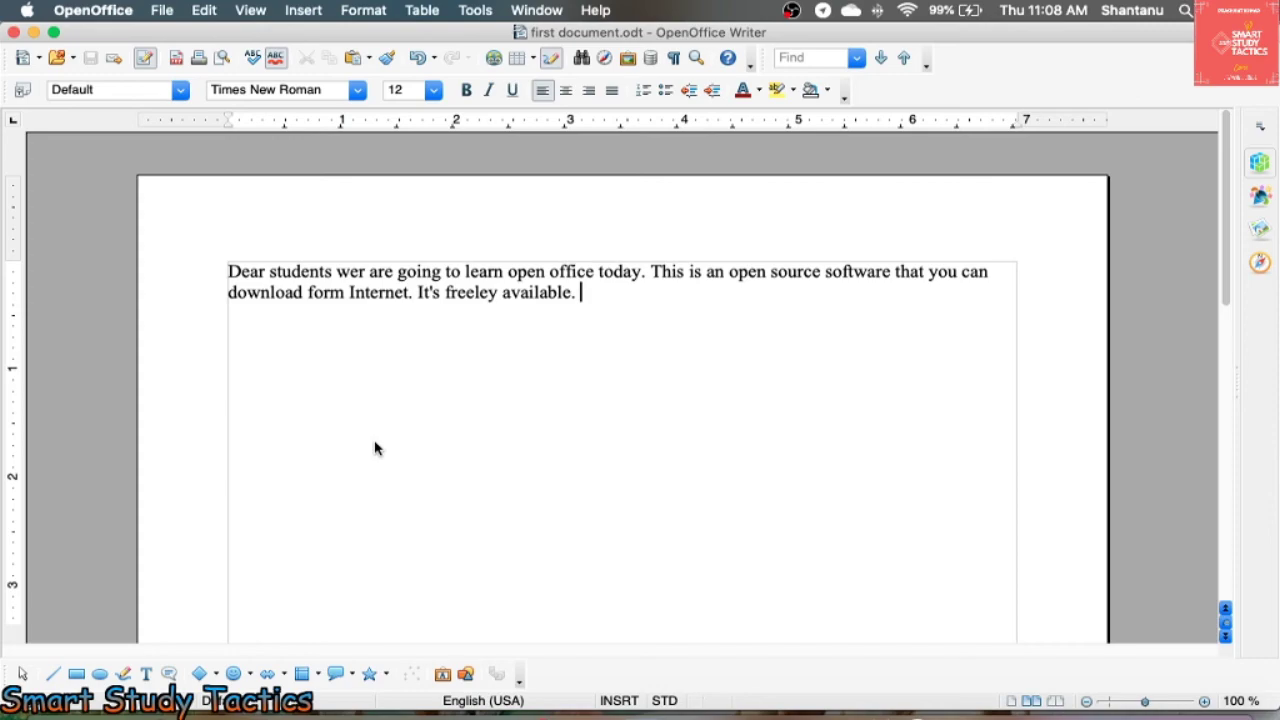
Review the document's print settings and available presets, and cancel without printing.
key(super+p)
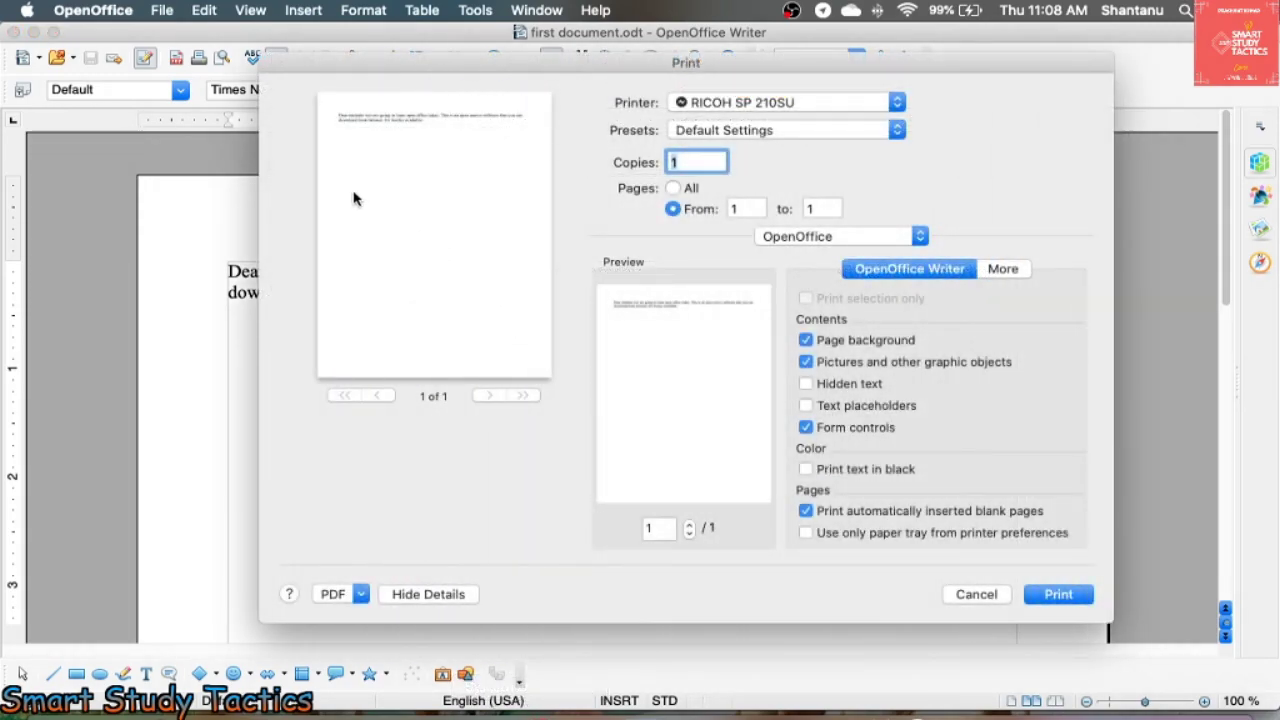
click(795, 130)
click(962, 144)
click(975, 597)
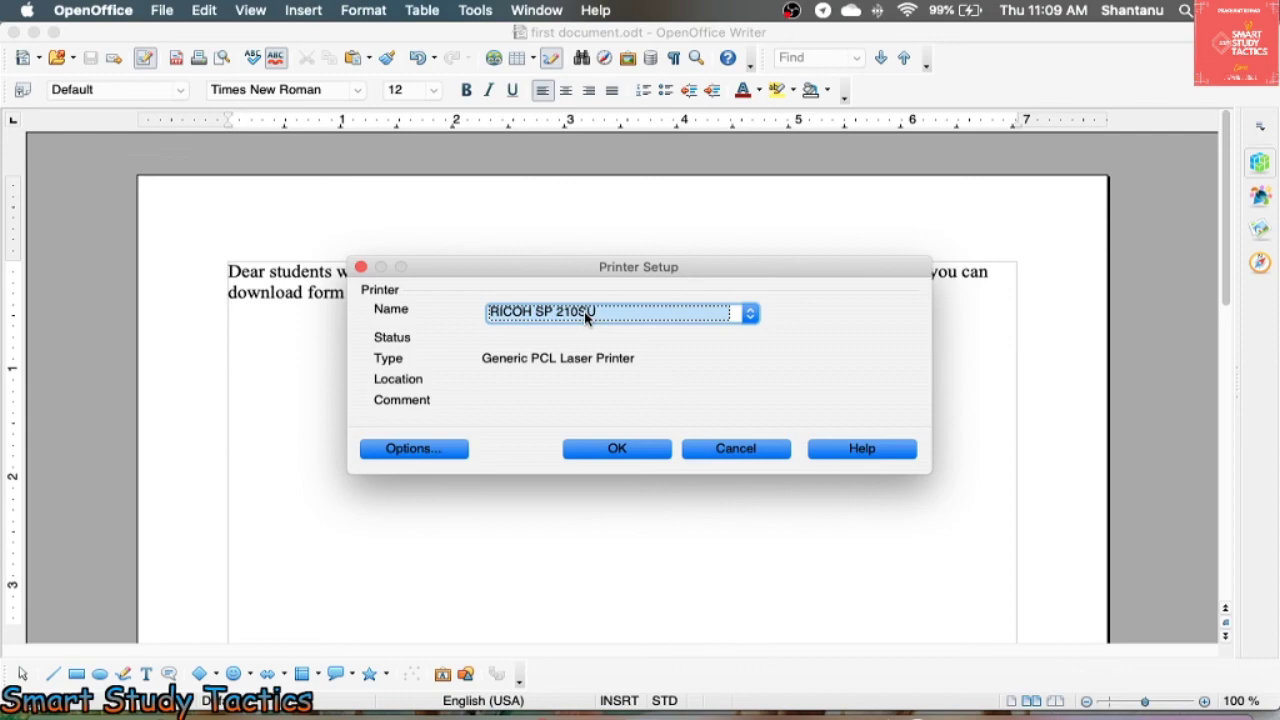
Check the available printers in the printer setup, and open the printer options.
click(586, 312)
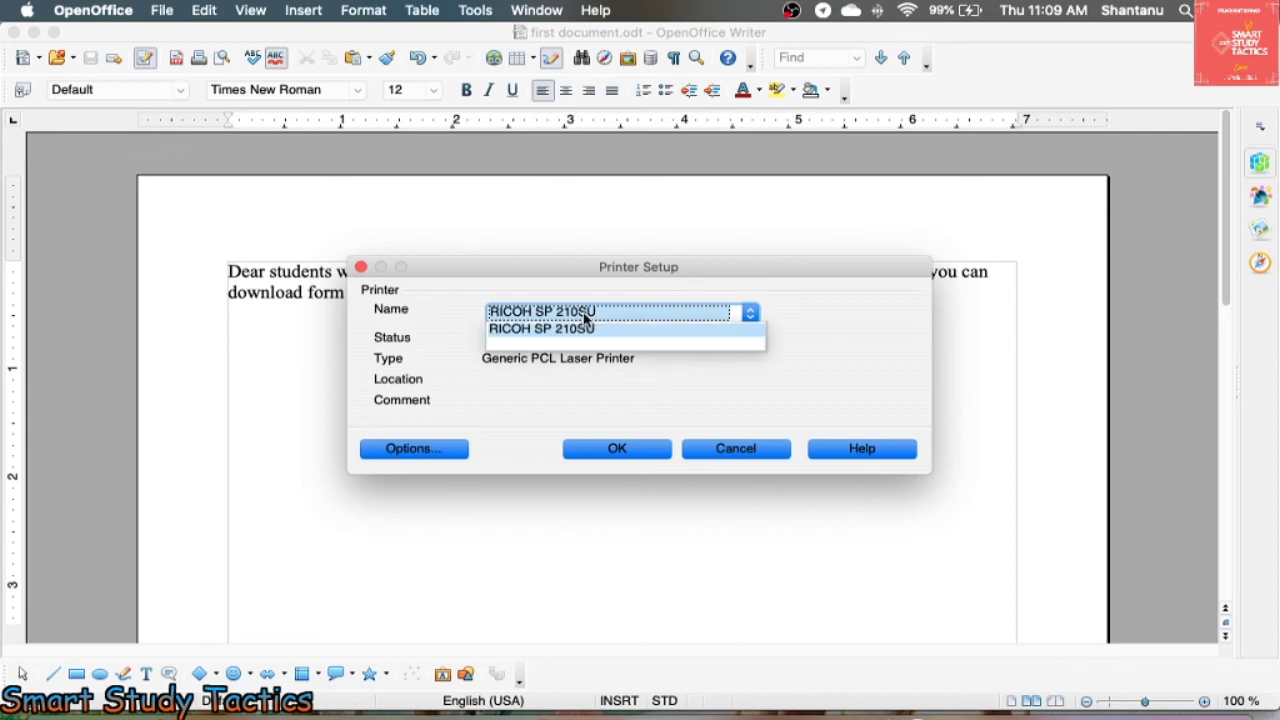
click(525, 388)
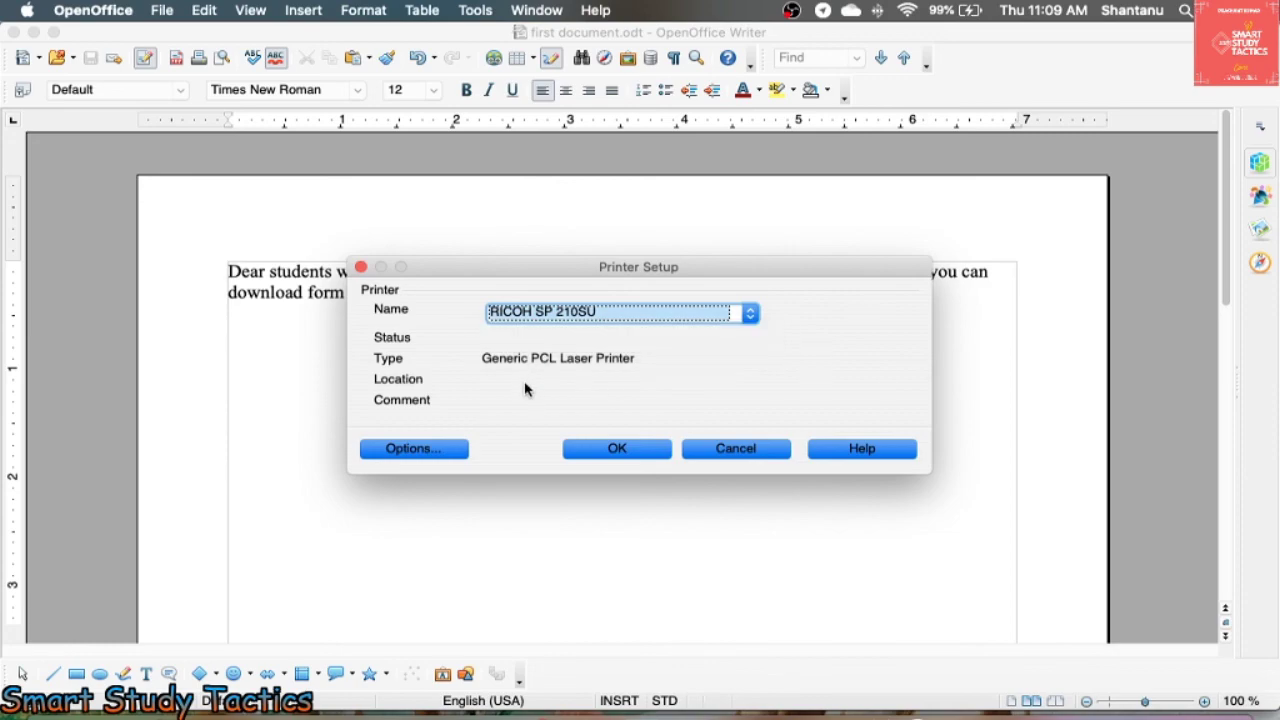
click(418, 456)
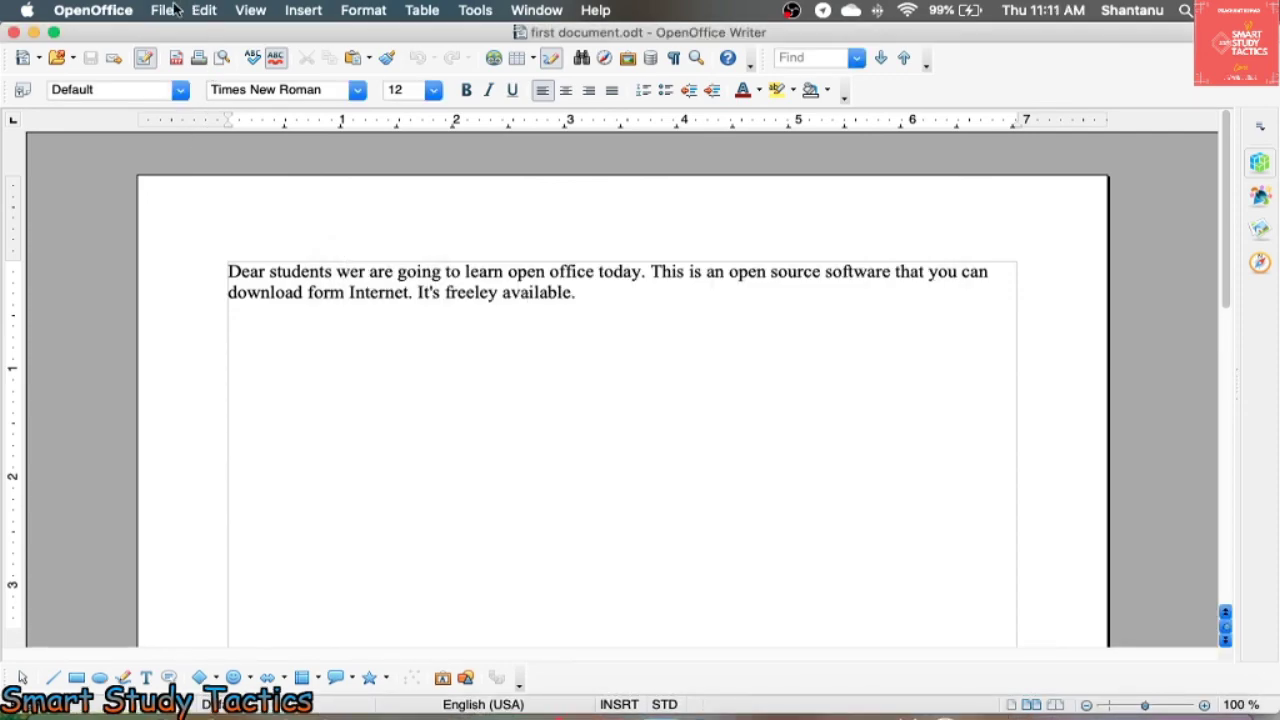
click(166, 10)
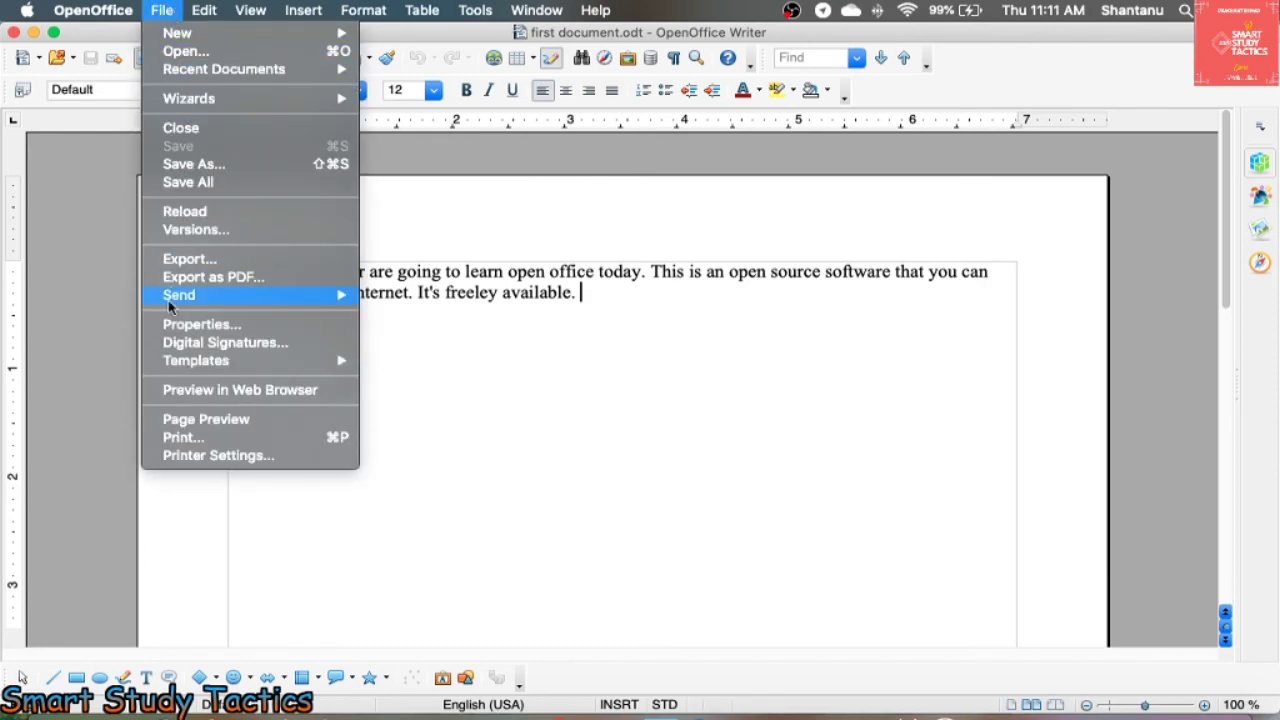
click(450, 231)
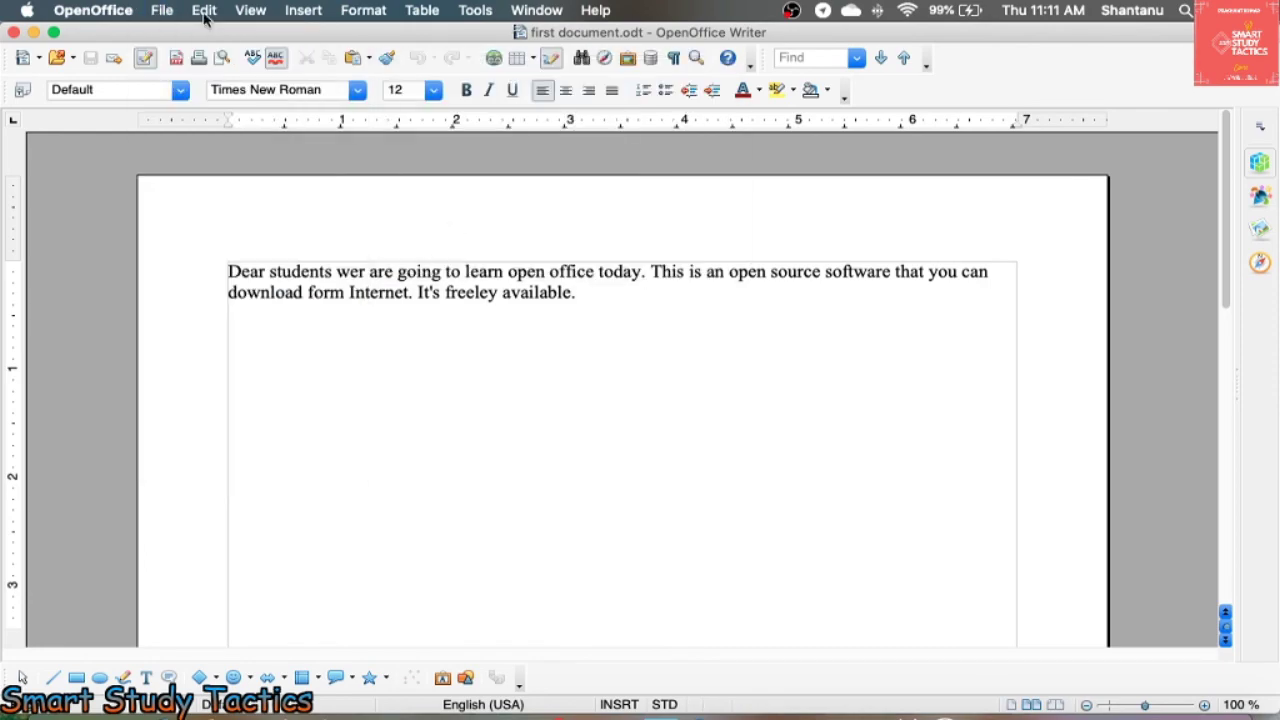
click(204, 10)
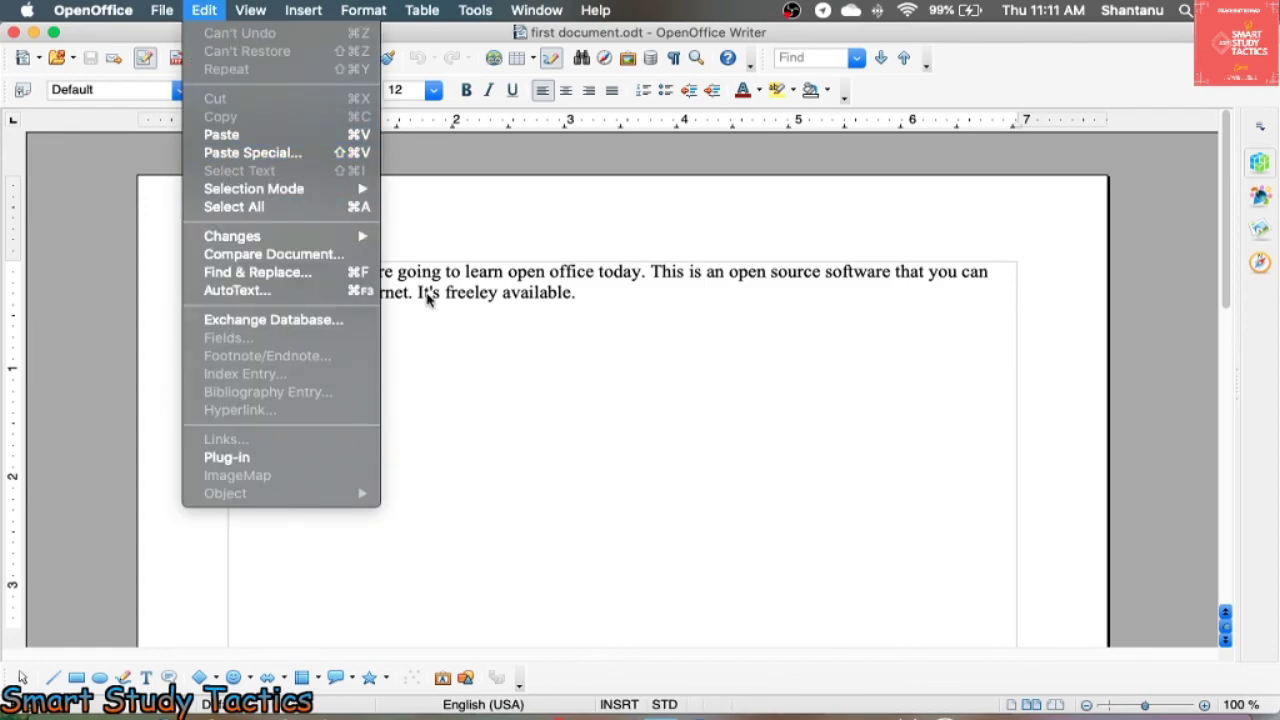
click(534, 294)
click(572, 292)
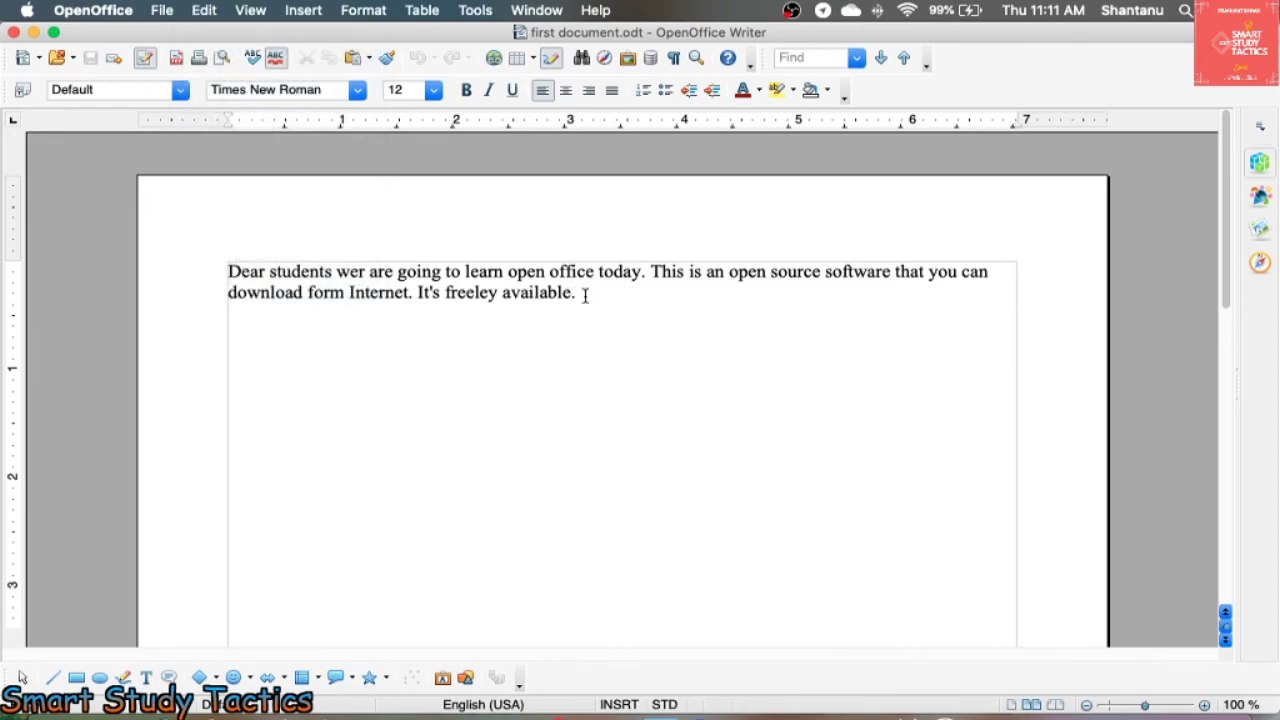